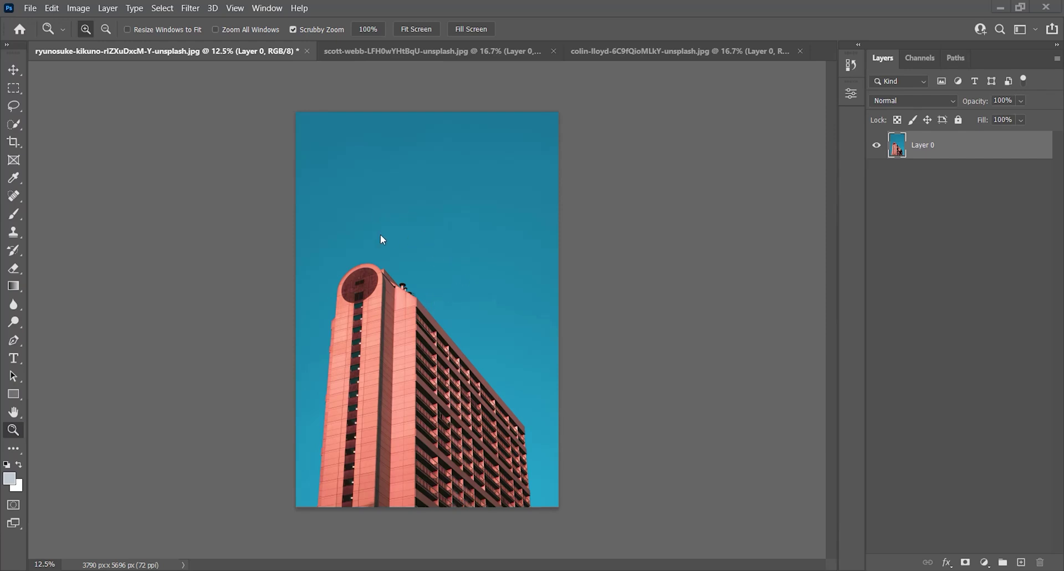
# Look over the pagoda photo and return to the pink building photo
pyautogui.press('space')
pyautogui.click(628, 56)
pyautogui.moveTo(416, 261); pyautogui.dragTo(402, 278)
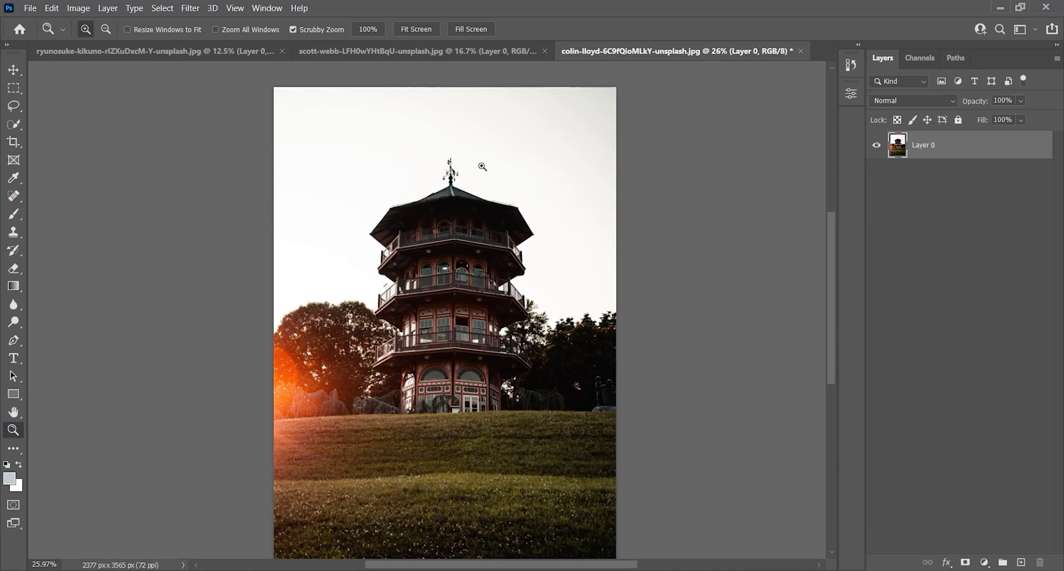
pyautogui.moveTo(445, 185); pyautogui.dragTo(408, 346)
pyautogui.click(166, 53)
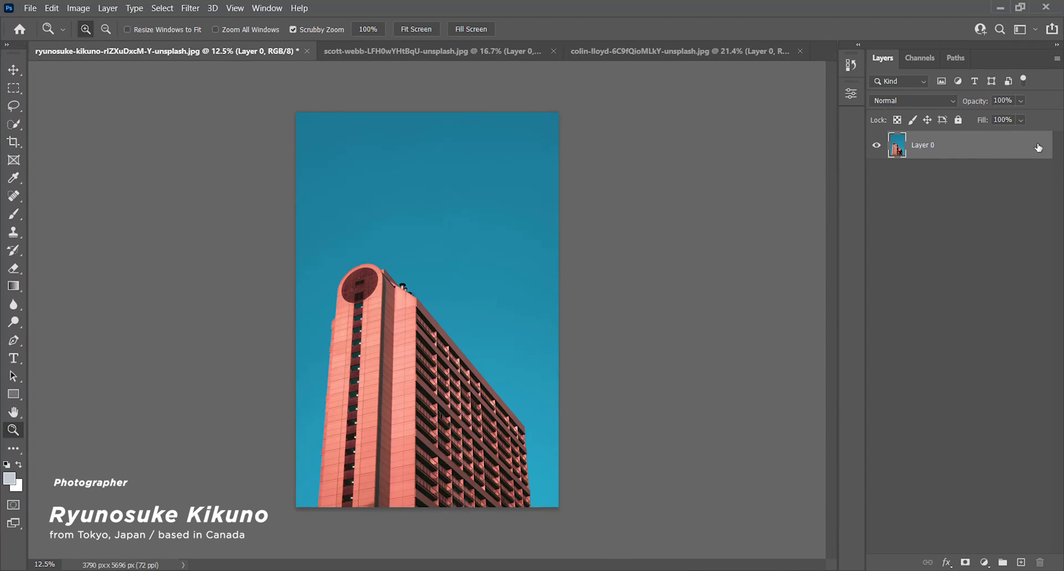
# Select the sky around the pink building with the automatic Sky selection
pyautogui.click(188, 8)
pyautogui.moveTo(174, 11)
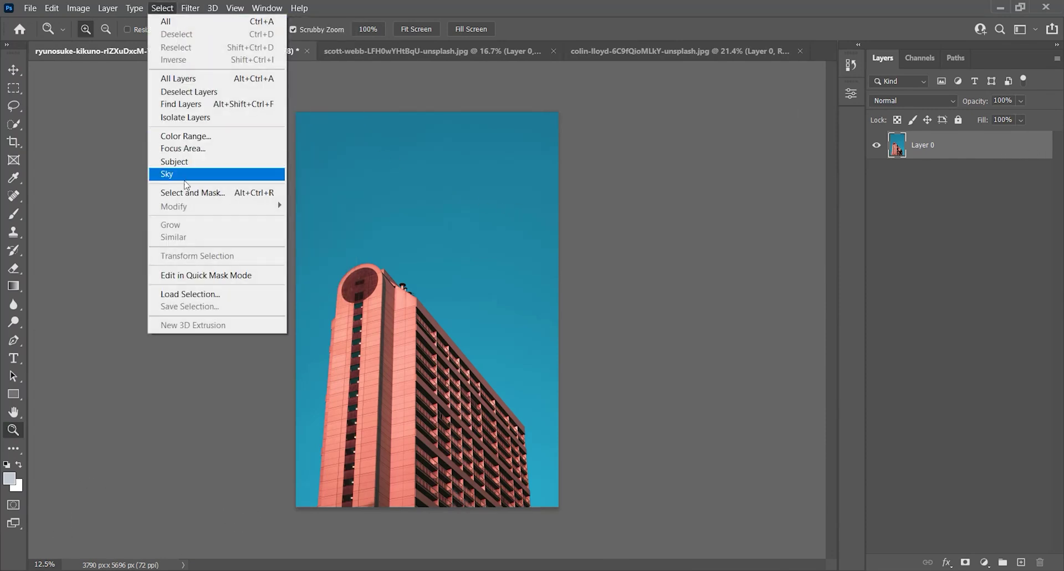
pyautogui.click(167, 174)
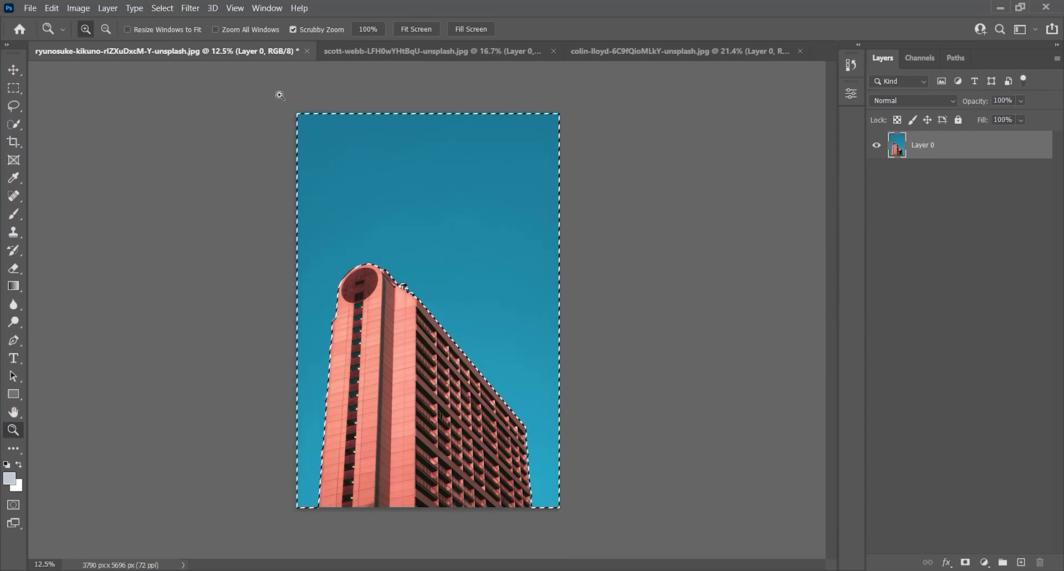
pyautogui.click(161, 10)
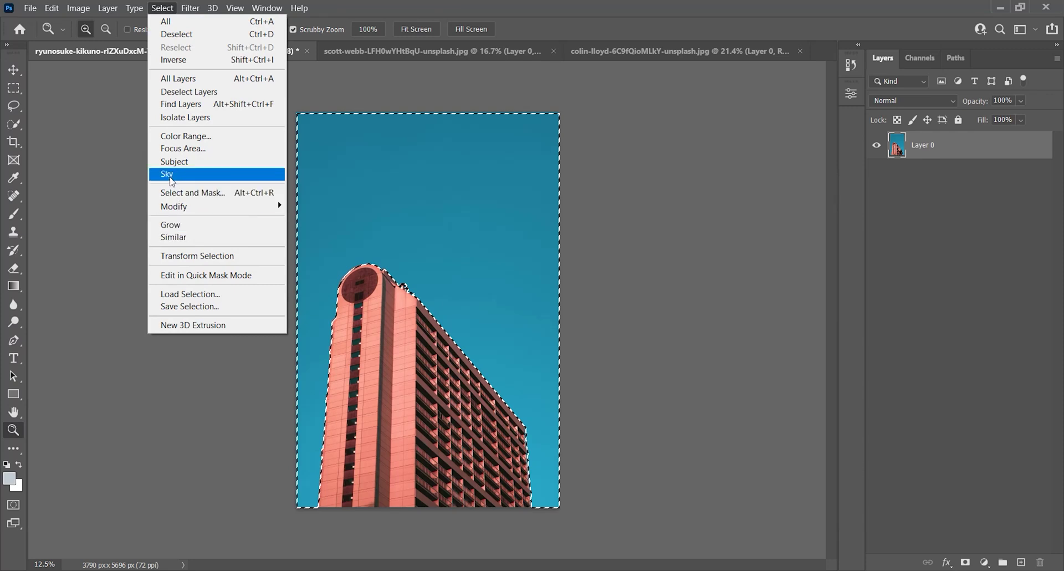
pyautogui.click(596, 7)
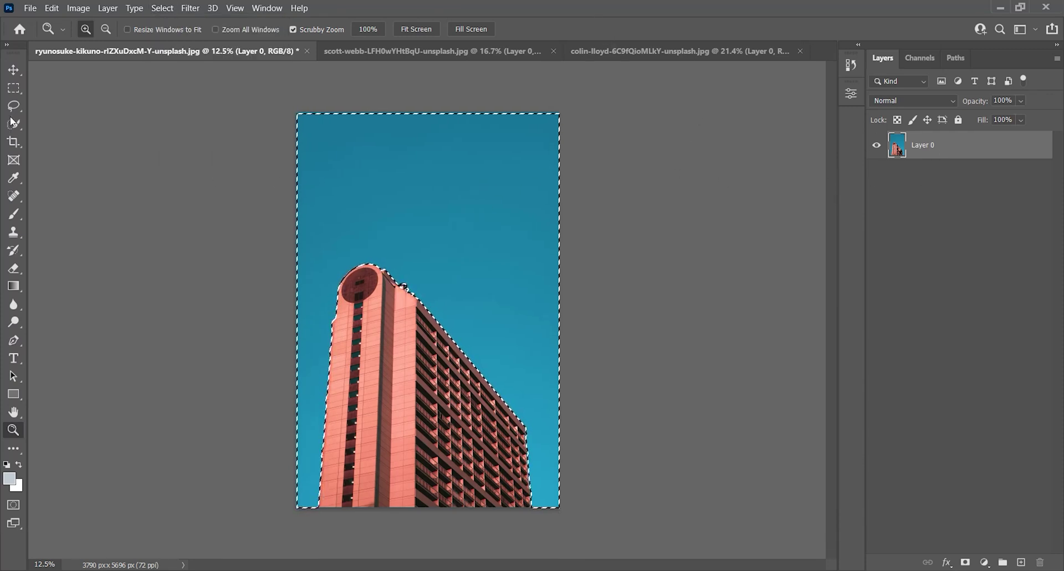
# Invert the sky selection and apply it as a layer mask on Layer 0 to isolate the building, leaving no layer selected
pyautogui.press('m')
pyautogui.rightClick(524, 166)
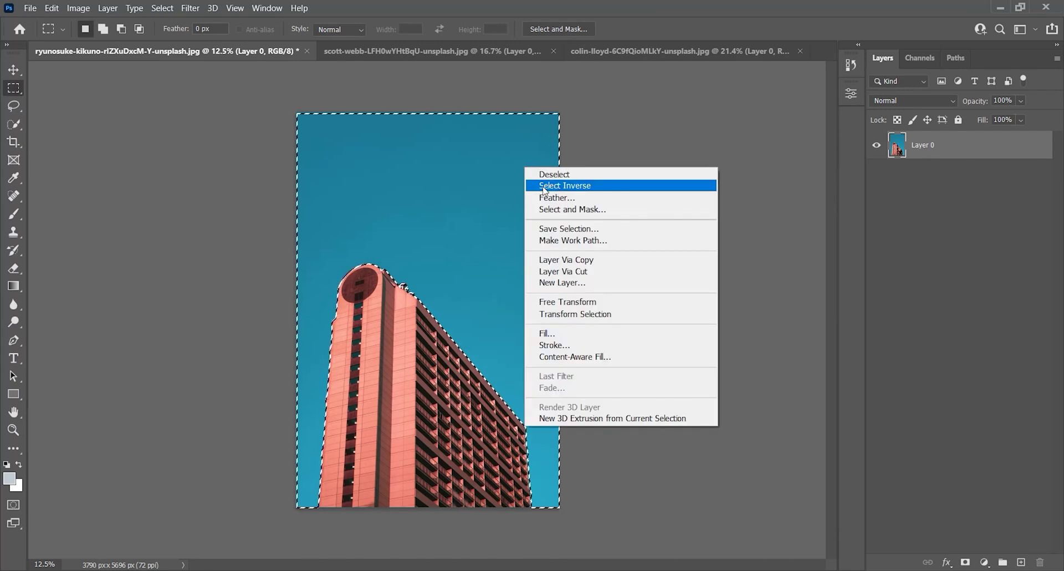
pyautogui.click(588, 186)
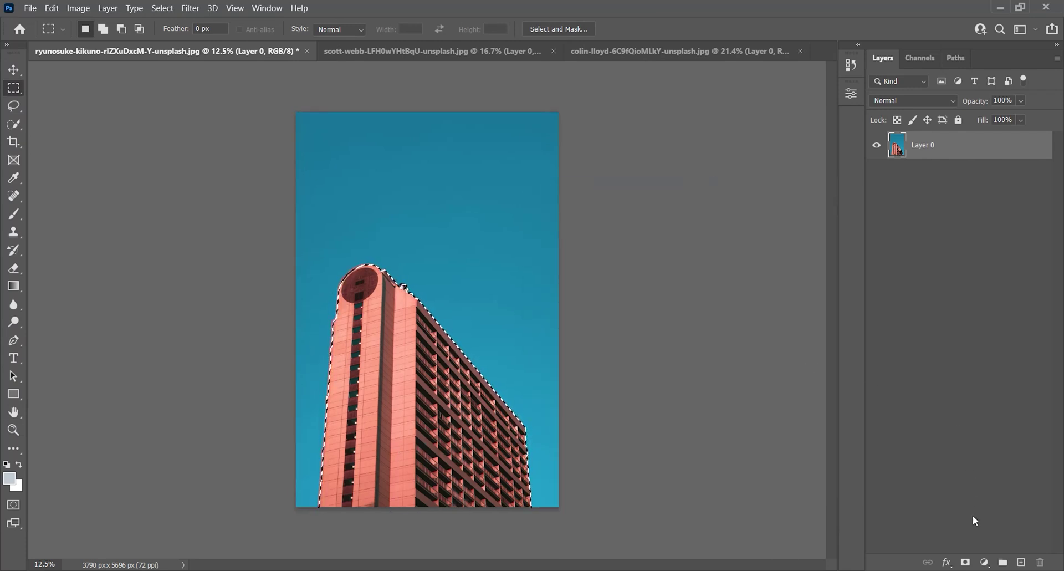
pyautogui.click(965, 562)
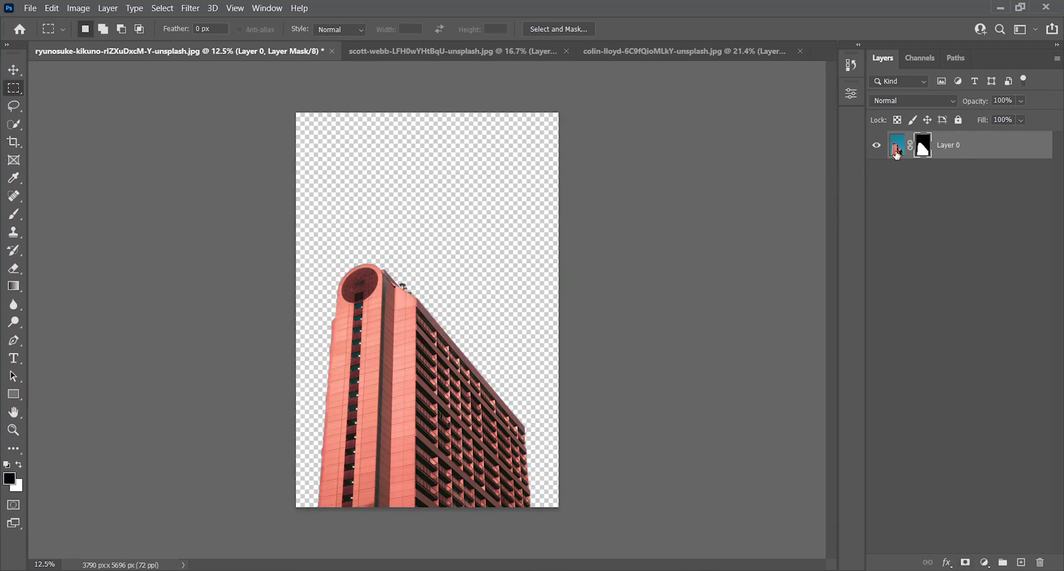
pyautogui.click(936, 185)
pyautogui.click(947, 155)
pyautogui.click(956, 197)
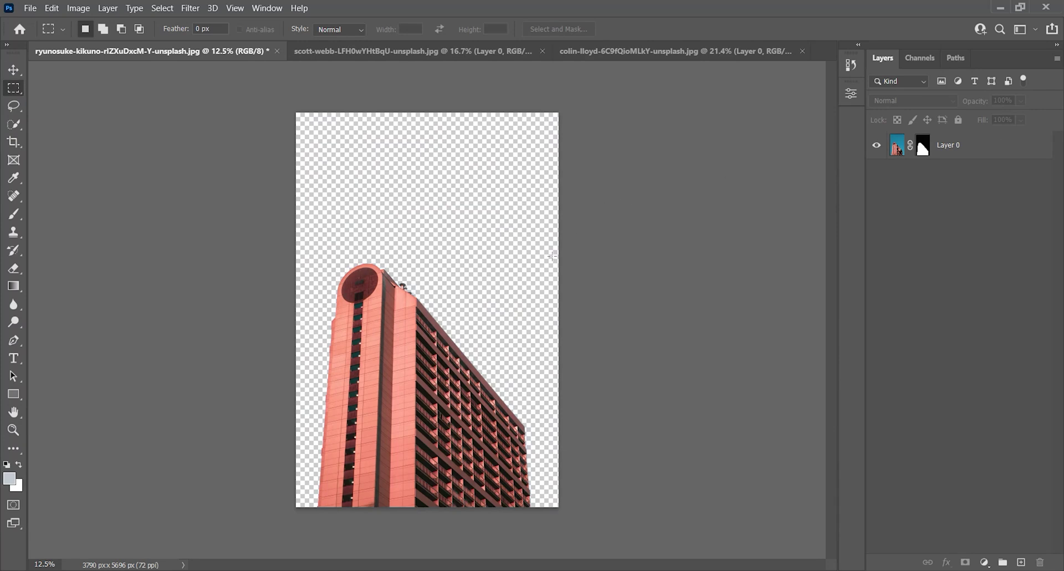
# Place the blue cloudy sky image in the building document and move its layer below Layer 0
pyautogui.moveTo(454, 473); pyautogui.dragTo(435, 276)
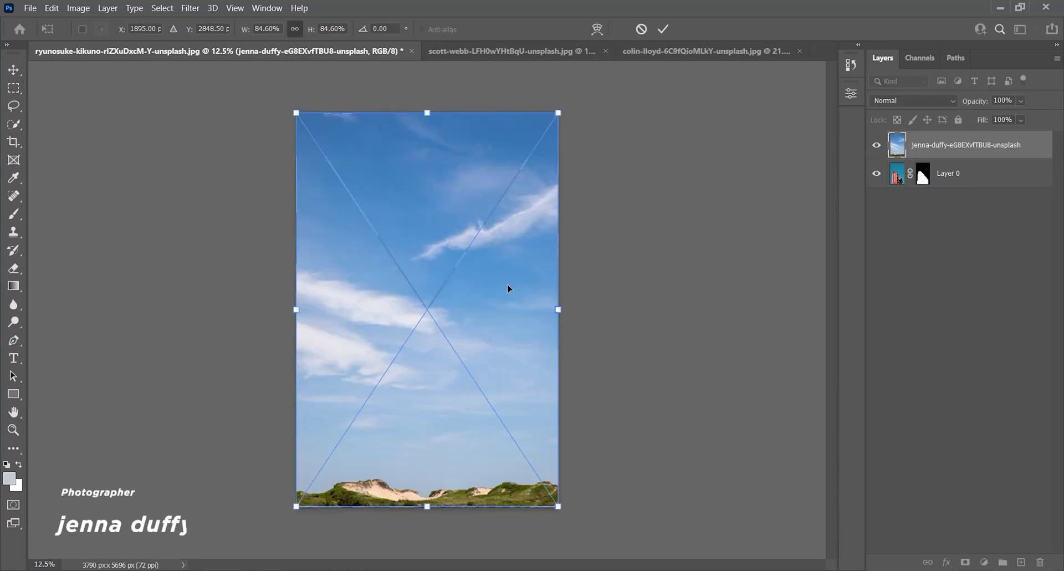
pyautogui.click(663, 30)
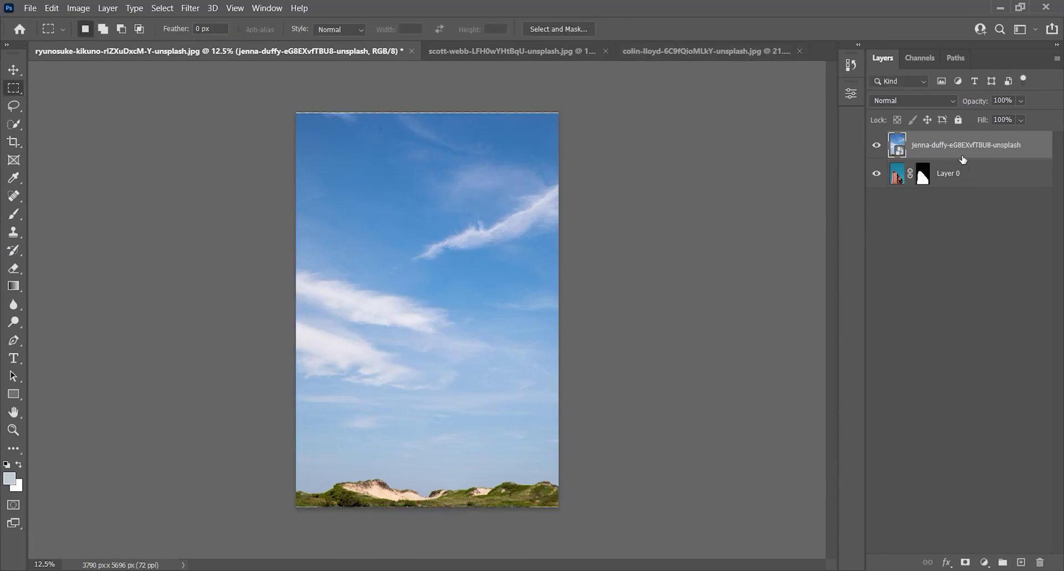
pyautogui.moveTo(953, 146); pyautogui.dragTo(955, 198)
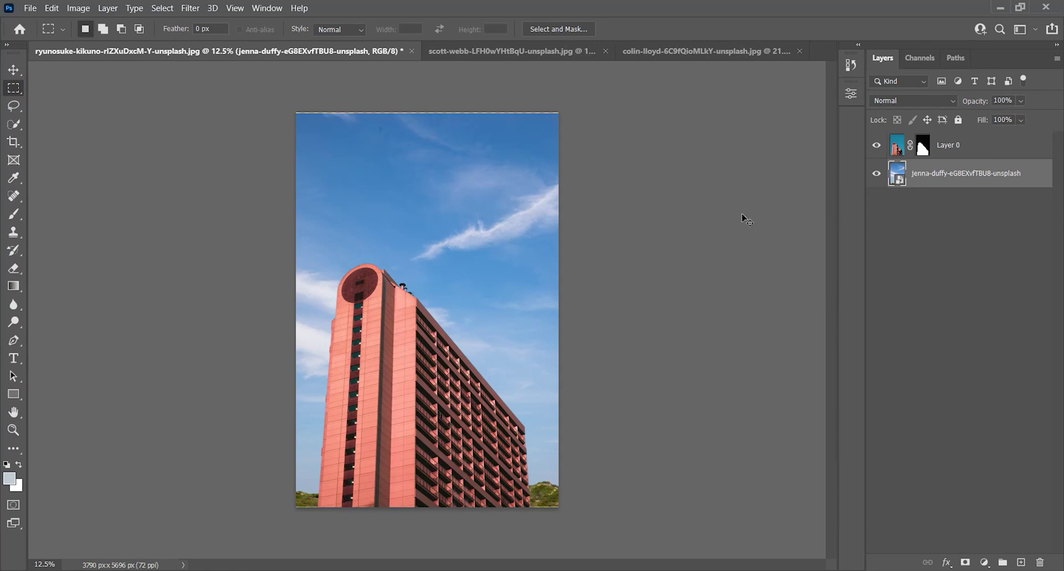
# Scale the placed sky image to about 91% so it fills the canvas and its hills fall outside
pyautogui.hotkey('ctrl', 't')
pyautogui.moveTo(559, 505); pyautogui.dragTo(580, 537)
pyautogui.click(297, 111)
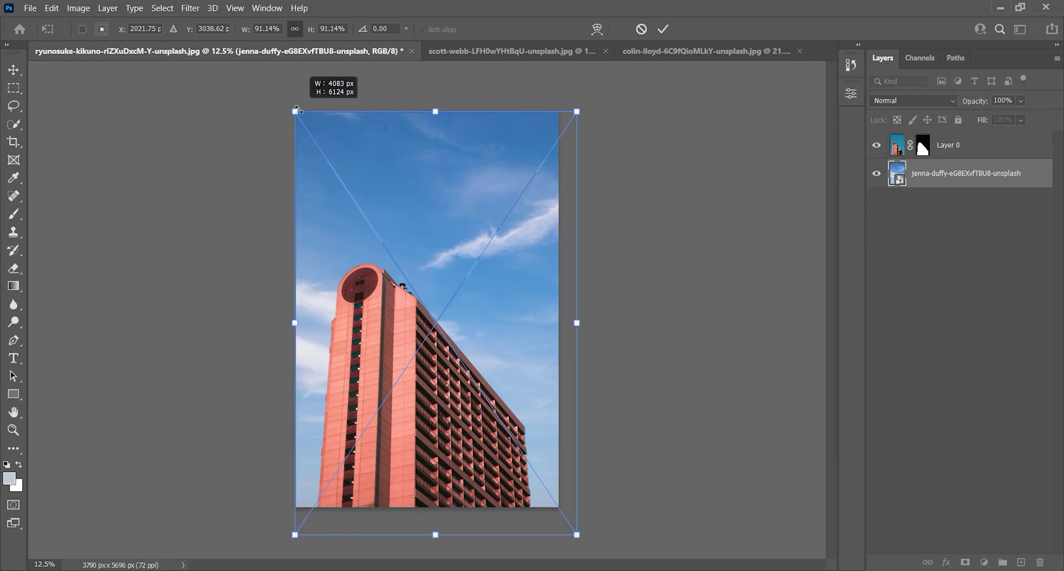
pyautogui.press('Return')
pyautogui.press('m')
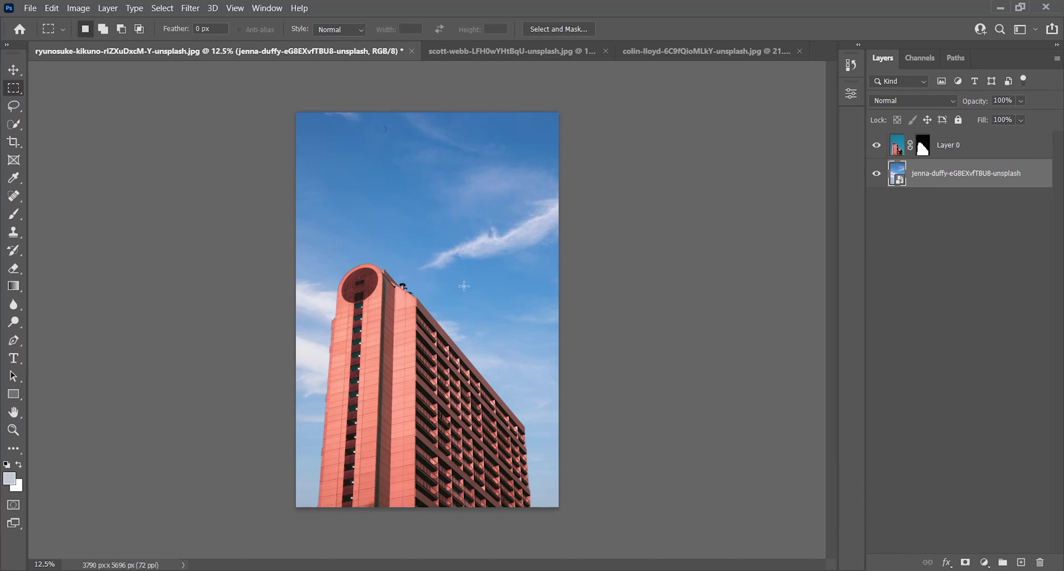
# Add a Curves adjustment above the sky image with points at input 174, output 214 and input 80, output 74
pyautogui.click(985, 562)
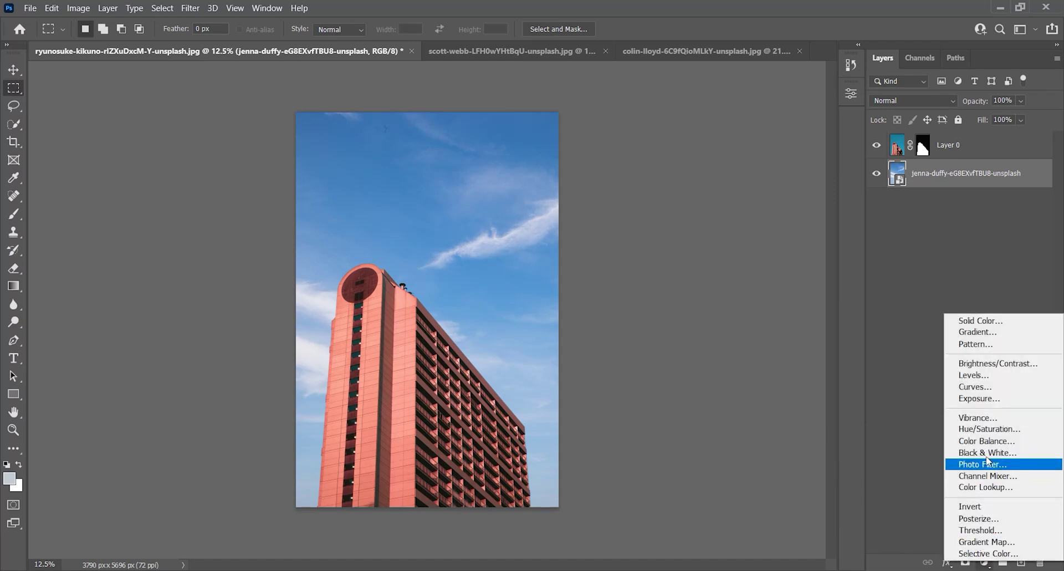
pyautogui.click(980, 391)
pyautogui.moveTo(778, 202); pyautogui.dragTo(771, 189)
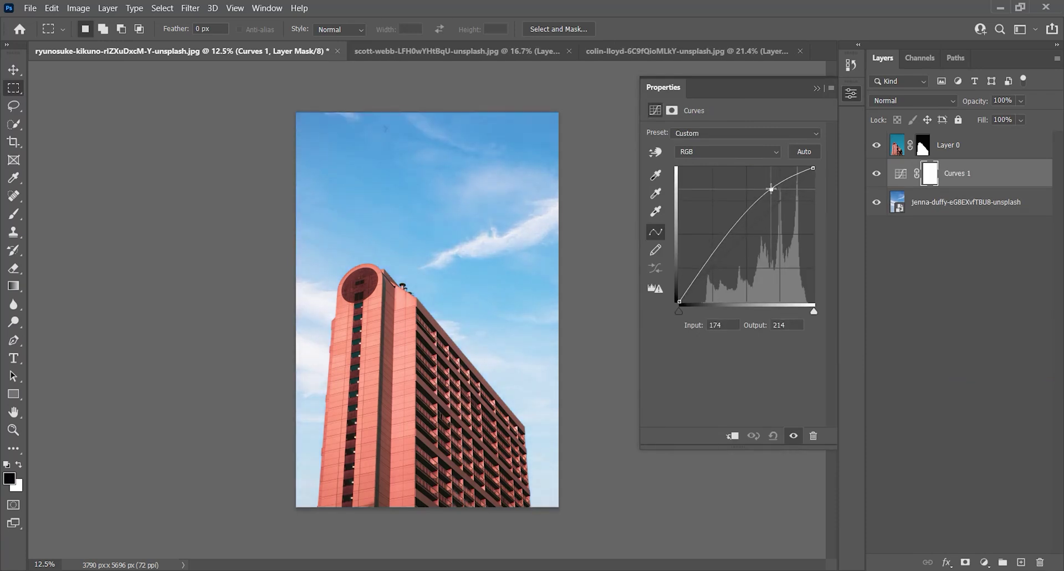
pyautogui.moveTo(708, 261); pyautogui.dragTo(722, 263)
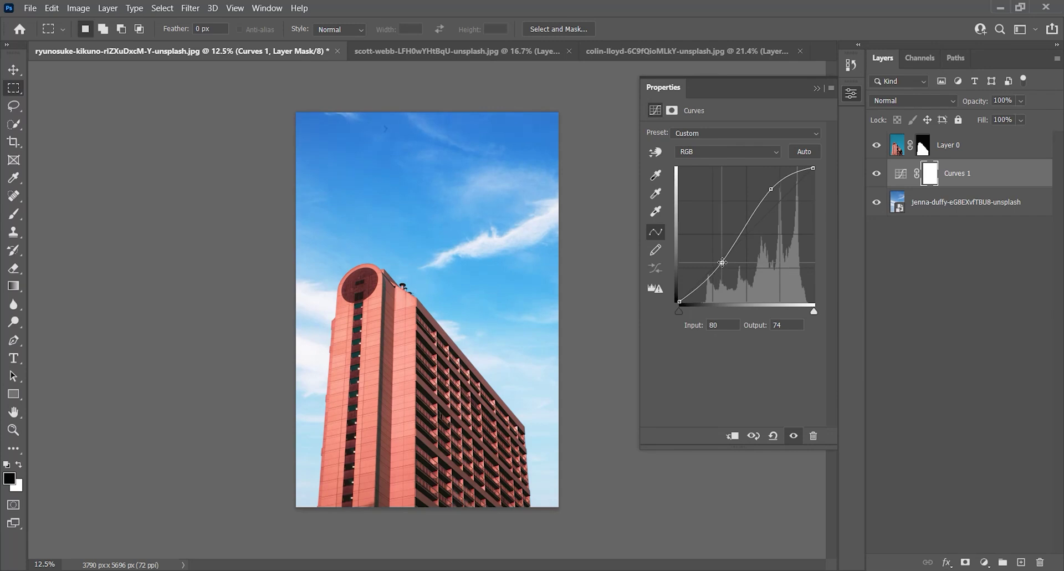
pyautogui.click(816, 89)
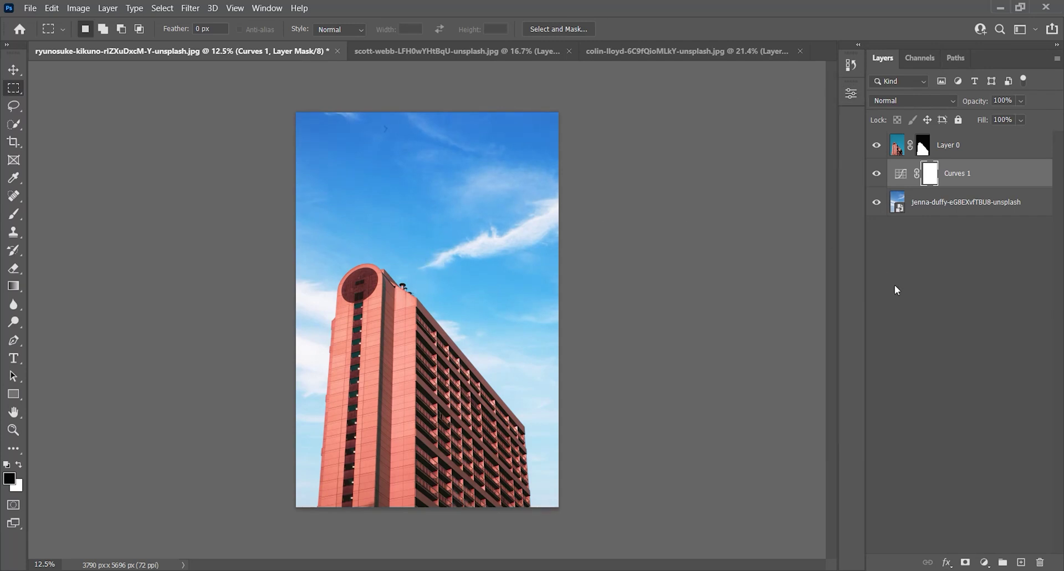
# Add a Selective Color adjustment above the sky's curves and set Cyans to cyan +12, magenta -34, yellow +24 and black +13
pyautogui.click(984, 562)
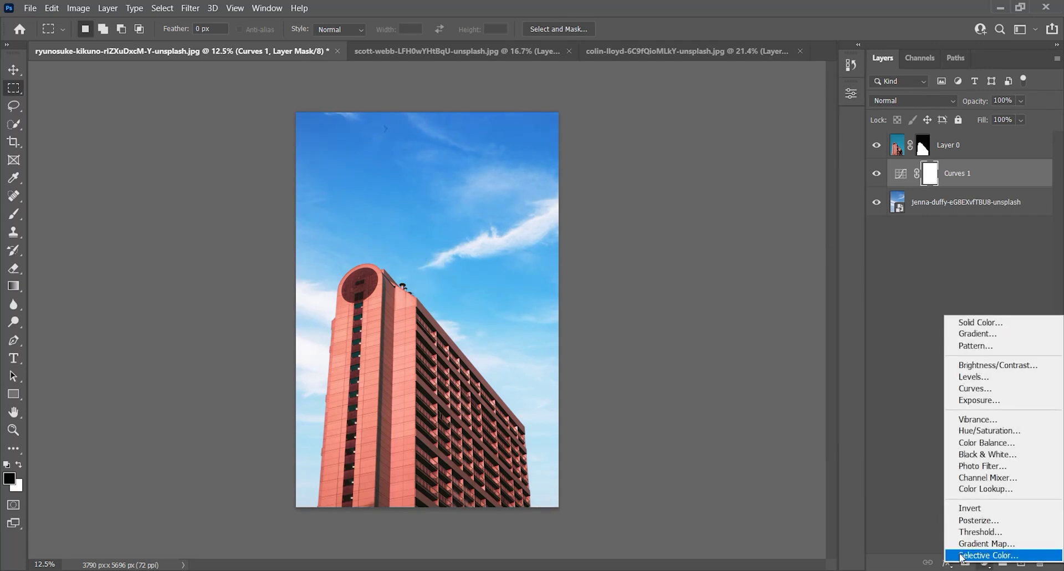
pyautogui.click(986, 555)
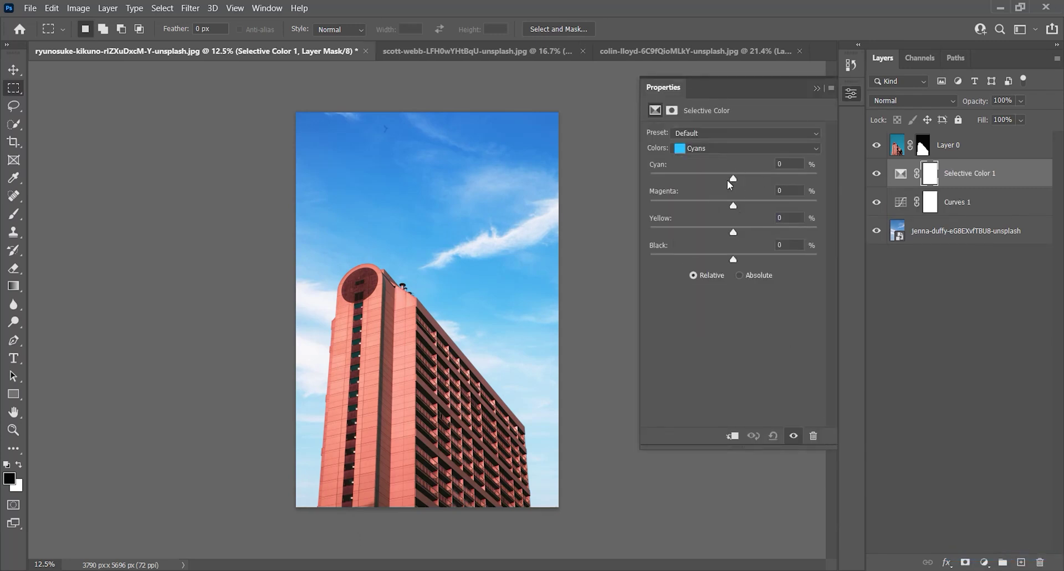
pyautogui.moveTo(731, 180); pyautogui.dragTo(697, 233)
pyautogui.moveTo(737, 258)
pyautogui.mouseDown()
pyautogui.moveTo(716, 260)
pyautogui.moveTo(756, 263)
pyautogui.mouseUp()
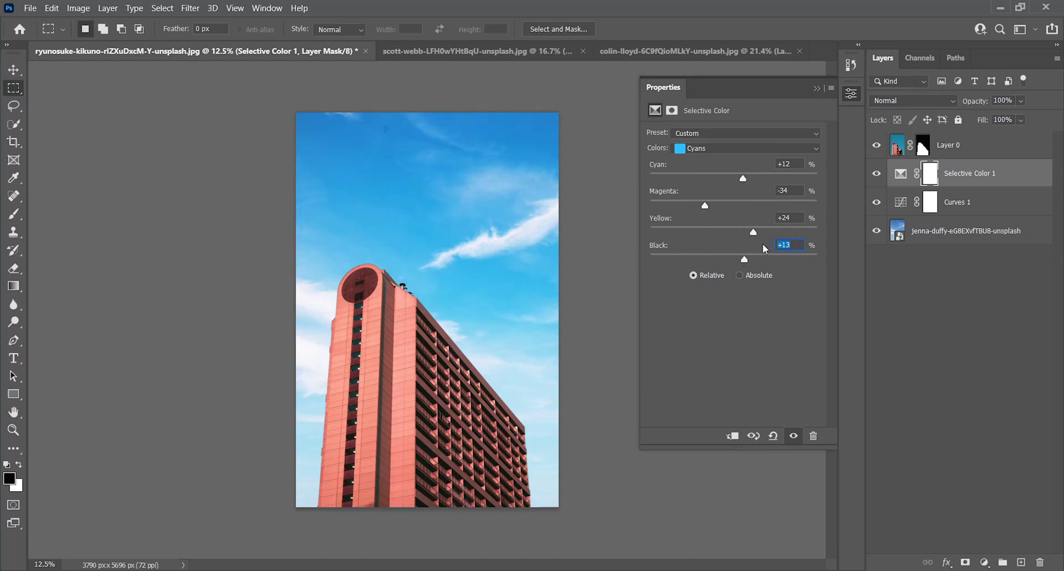
# Refine the Cyans values to black +10, yellow +25, magenta -30 and cyan +10
pyautogui.write('10')
pyautogui.click(778, 218)
pyautogui.write('25')
pyautogui.click(787, 190)
pyautogui.write('-3010')
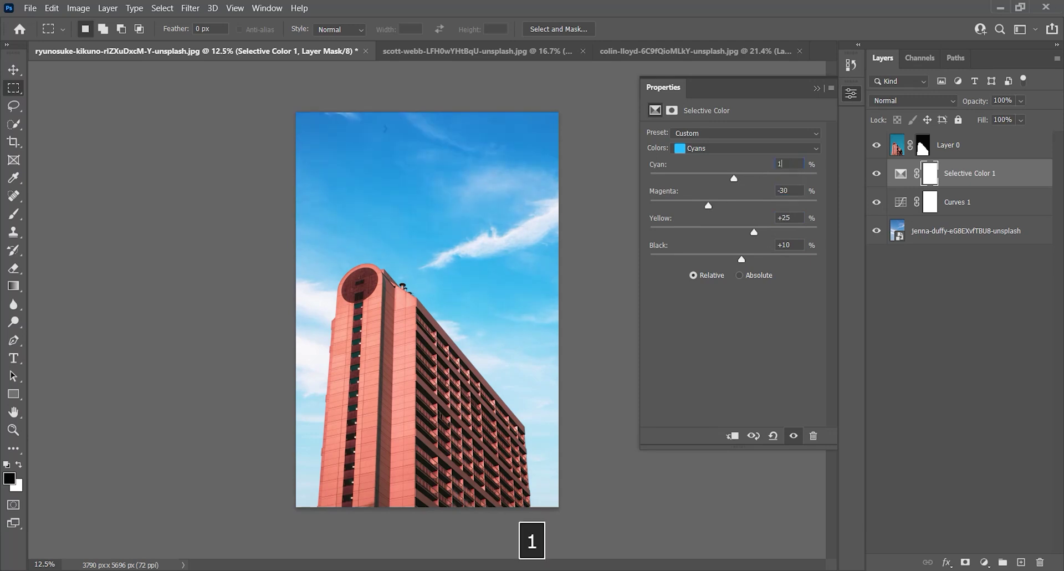
pyautogui.press('Return')
pyautogui.click(816, 88)
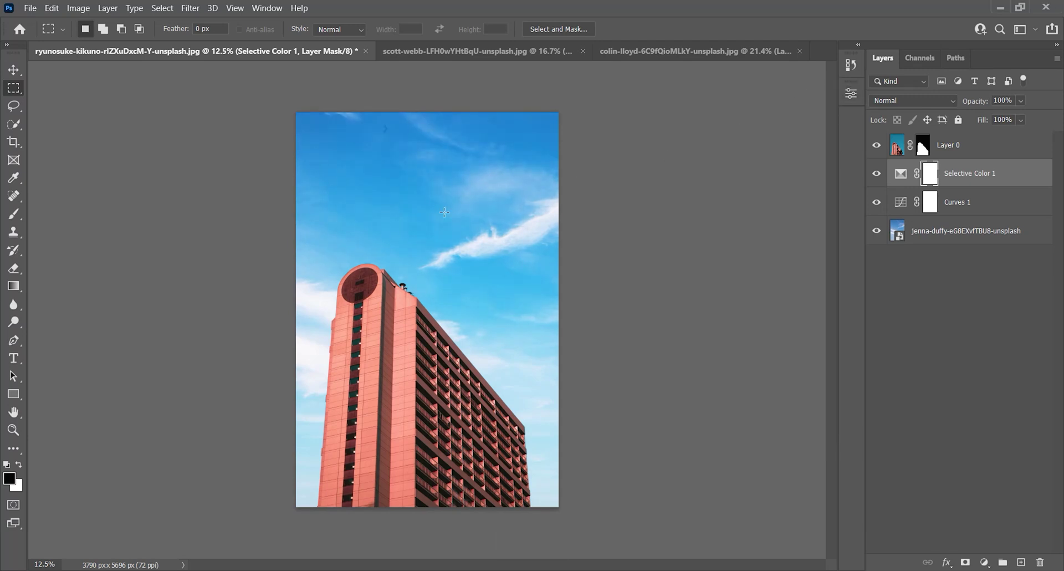
# Add a Curves adjustment above the masked building layer and clip it to that layer
pyautogui.press('z')
pyautogui.moveTo(442, 227); pyautogui.dragTo(459, 283)
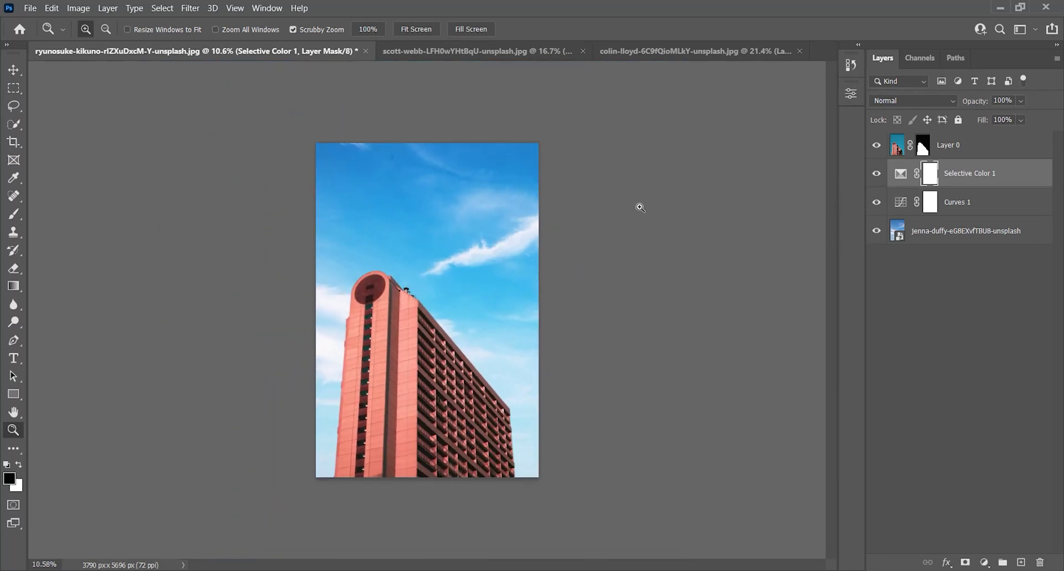
pyautogui.click(979, 150)
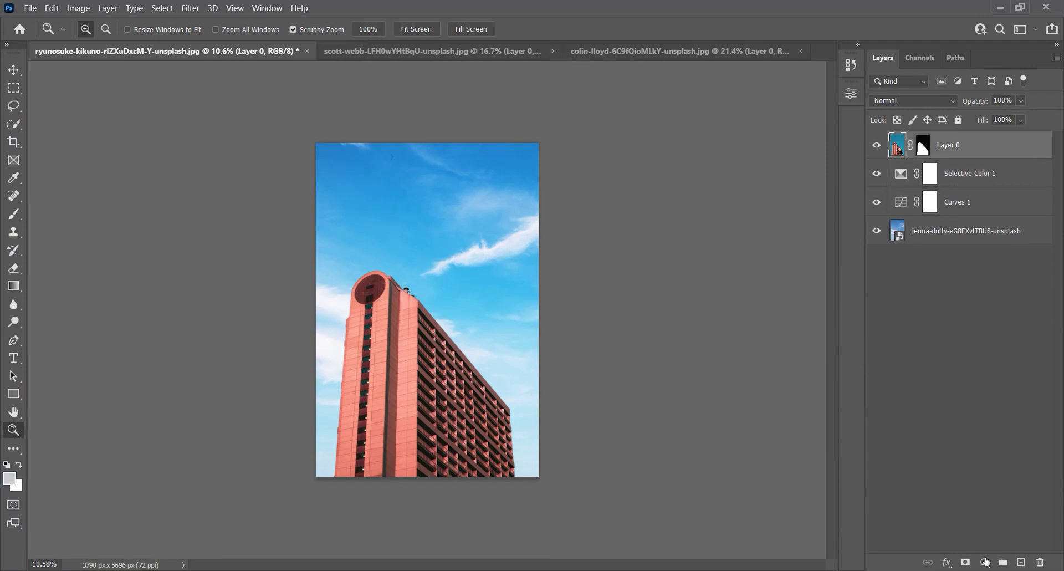
pyautogui.click(985, 562)
pyautogui.click(967, 389)
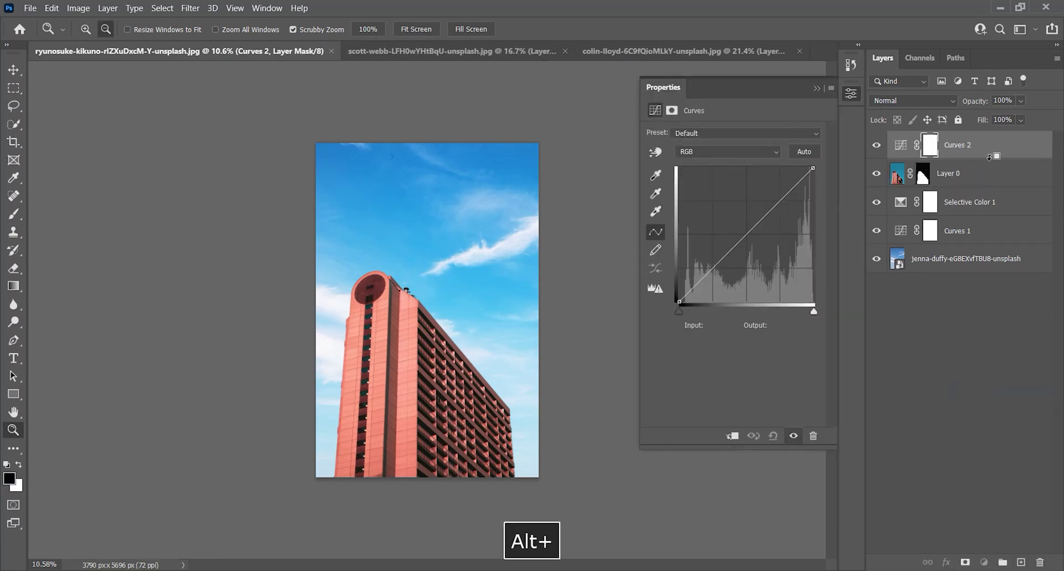
pyautogui.keyDown('alt'); pyautogui.click(991, 160); pyautogui.keyUp('alt')
# Shape the building's curve to raise the highlights slightly and lower the shadows slightly
pyautogui.click(768, 210)
pyautogui.moveTo(768, 210); pyautogui.dragTo(763, 205)
pyautogui.moveTo(715, 254)
pyautogui.mouseDown()
pyautogui.moveTo(712, 271)
pyautogui.moveTo(714, 259)
pyautogui.mouseUp()
pyautogui.click(816, 88)
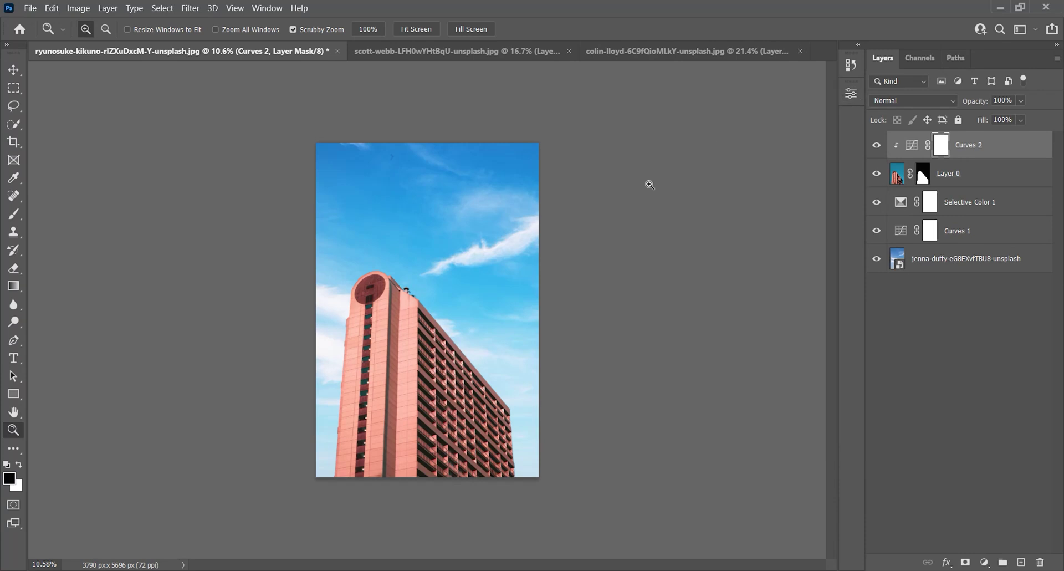
# Compare the building with and without its clipped Curves adjustment
pyautogui.moveTo(378, 395); pyautogui.dragTo(391, 400)
pyautogui.click(876, 145)
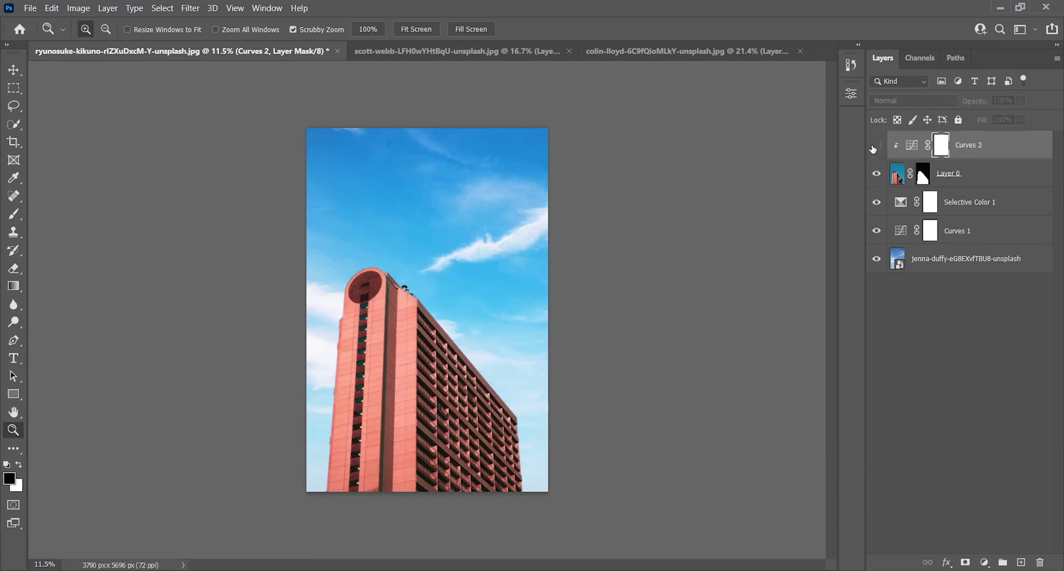
pyautogui.click(876, 147)
pyautogui.click(875, 146)
pyautogui.click(875, 147)
pyautogui.moveTo(421, 379); pyautogui.dragTo(378, 378)
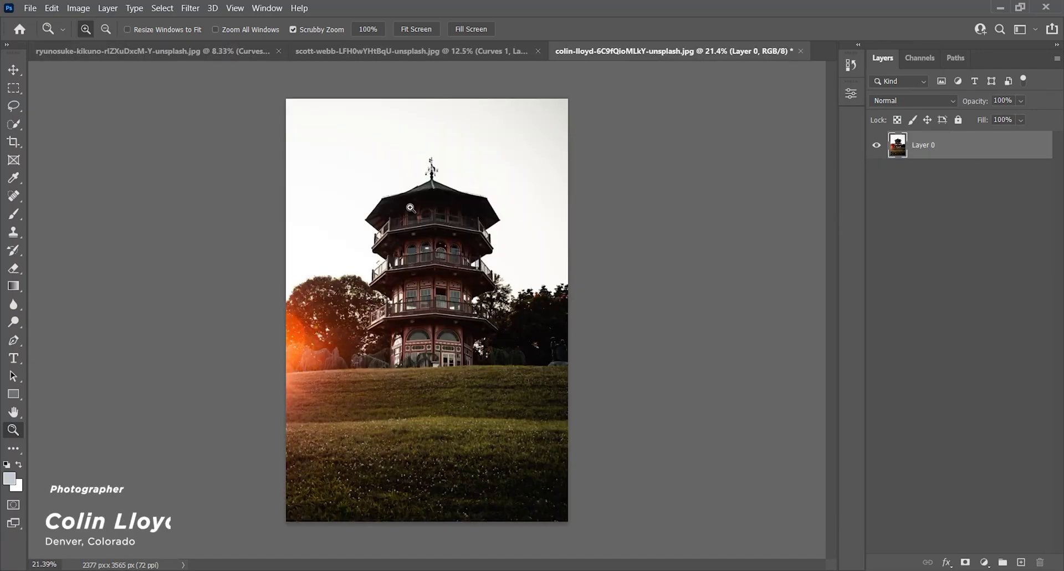
# Inspect the sky gaps in the tree foliage beside the pagoda and try selecting the sky automatically
pyautogui.moveTo(432, 224); pyautogui.dragTo(454, 228)
pyautogui.moveTo(228, 446); pyautogui.dragTo(292, 448)
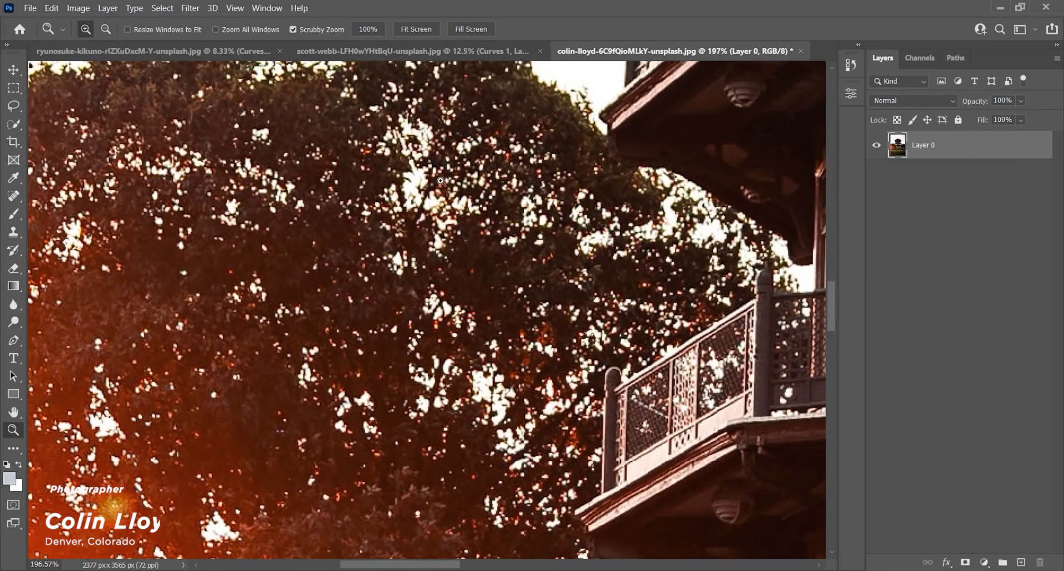
pyautogui.moveTo(574, 274); pyautogui.dragTo(474, 330)
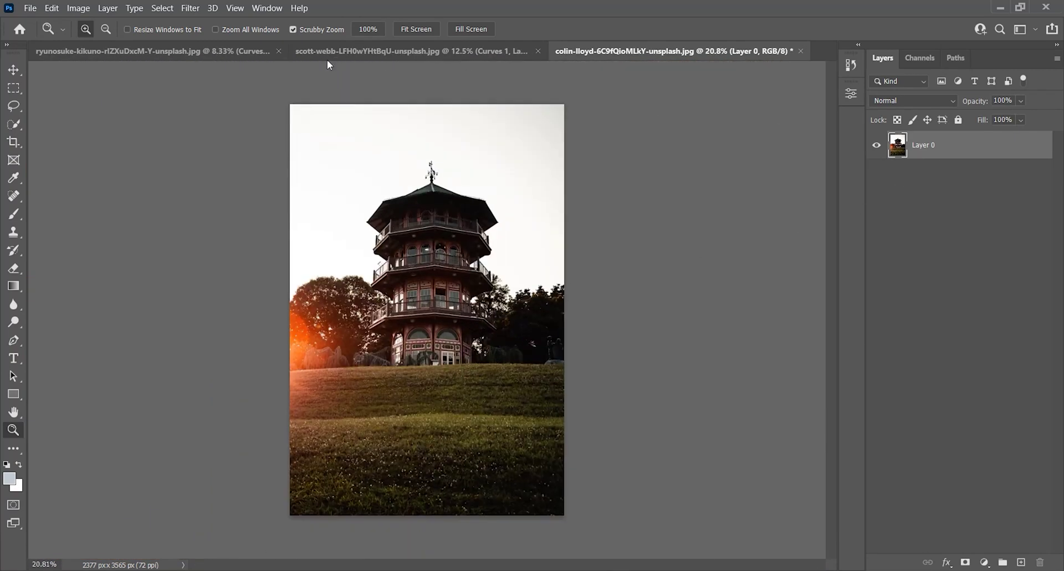
pyautogui.click(163, 8)
pyautogui.click(167, 176)
pyautogui.moveTo(340, 272)
pyautogui.mouseDown()
pyautogui.moveTo(433, 297)
pyautogui.moveTo(351, 278)
pyautogui.mouseUp()
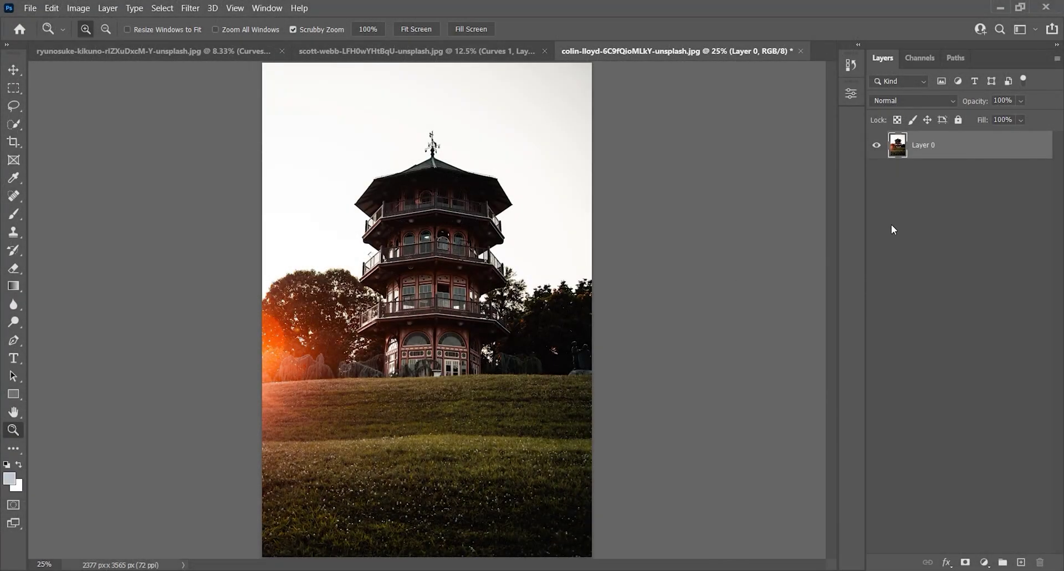
# Hide the bright sky in the pagoda photo with Blend If, setting This Layer's highlight limit to 240 on the Gray channel
pyautogui.rightClick(992, 150)
pyautogui.click(874, 10)
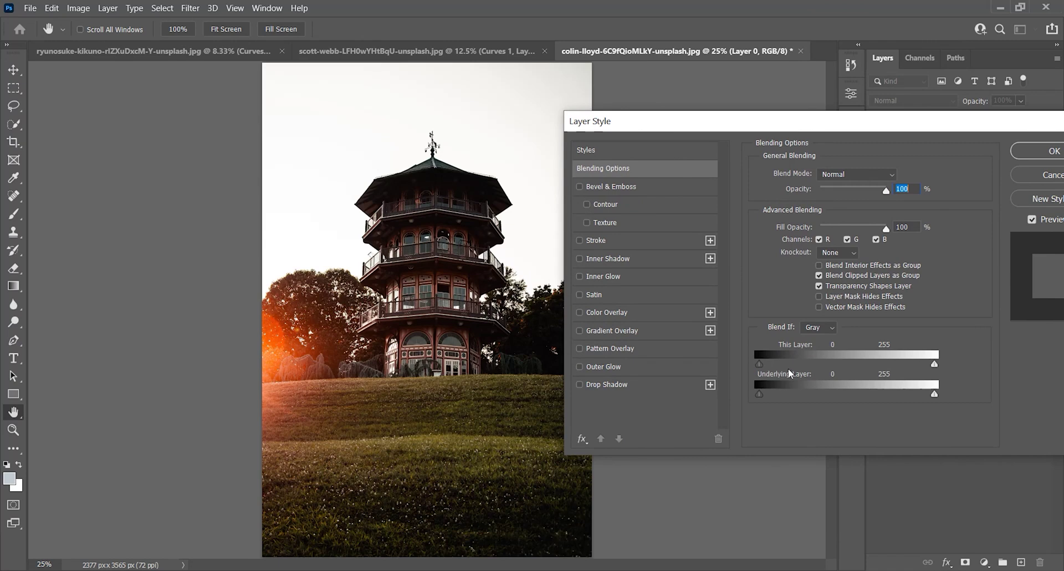
pyautogui.moveTo(933, 365); pyautogui.dragTo(929, 363)
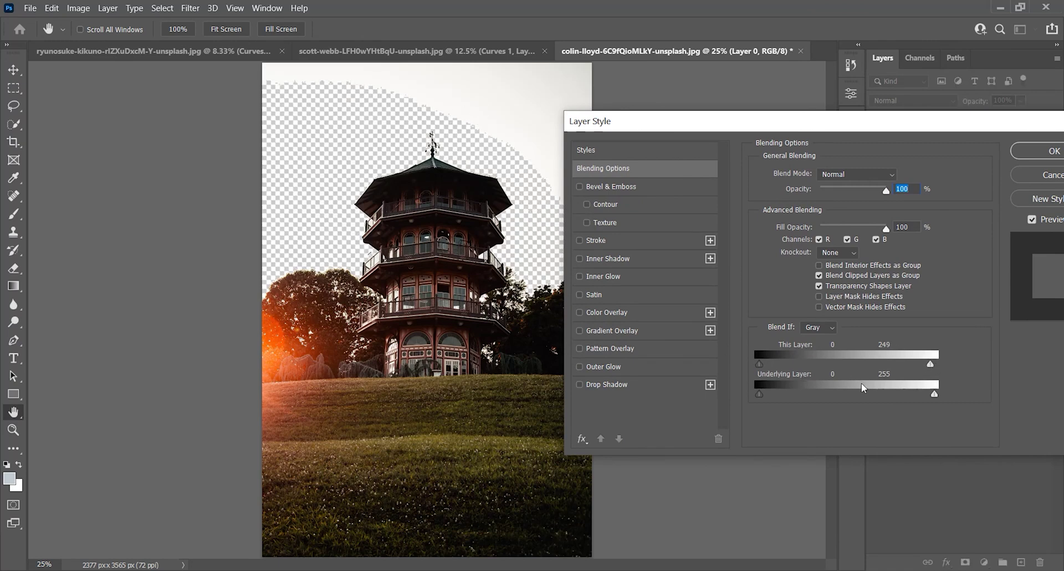
pyautogui.moveTo(928, 364); pyautogui.dragTo(923, 367)
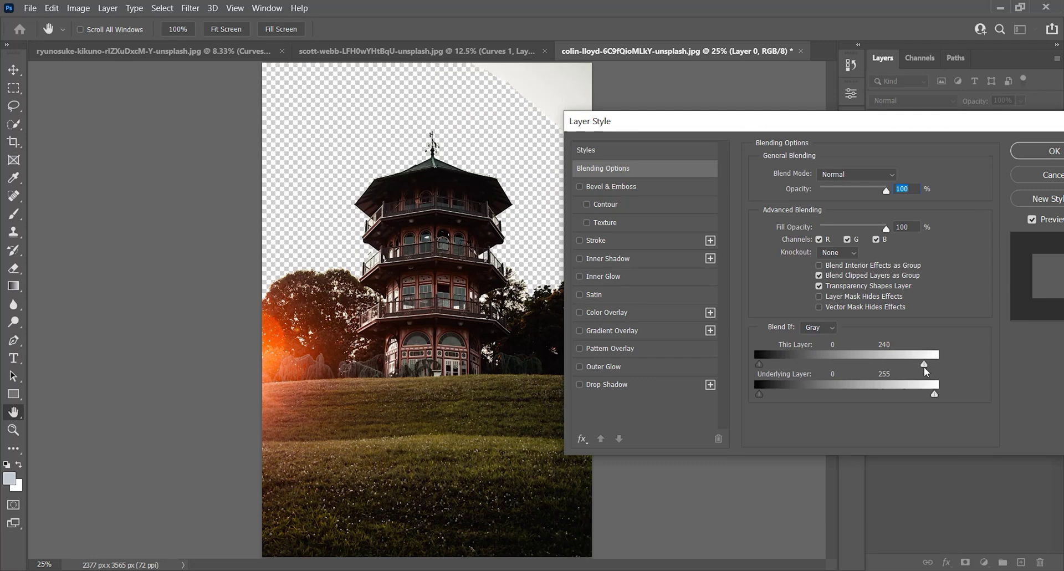
pyautogui.click(1051, 153)
pyautogui.press('z')
pyautogui.moveTo(319, 313); pyautogui.dragTo(512, 317)
pyautogui.moveTo(513, 316); pyautogui.dragTo(612, 167)
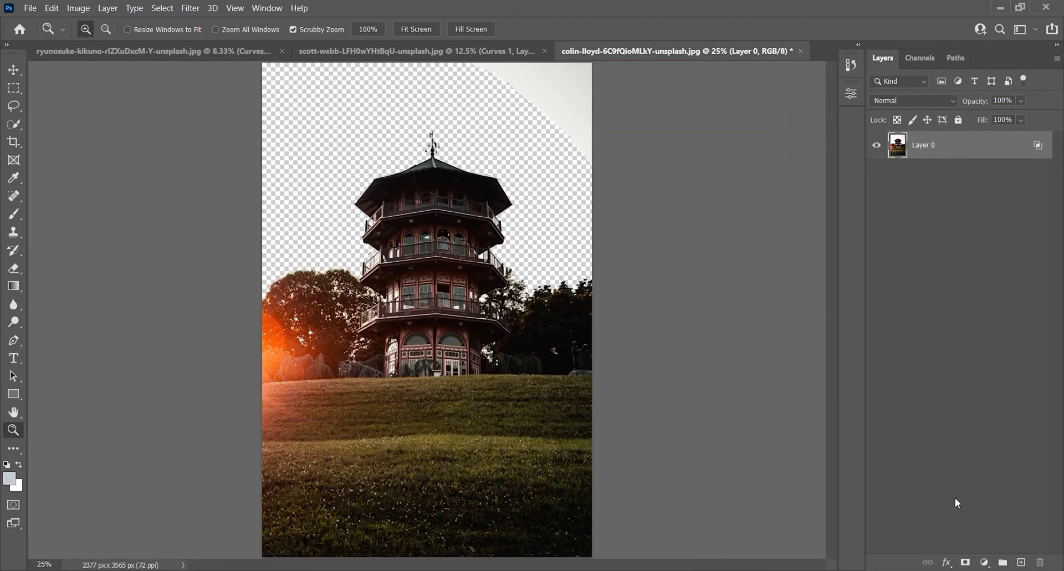
# Add a Curves adjustment above the pagoda layer, raising the upper midtones and lifting the black point output to about 24
pyautogui.click(984, 562)
pyautogui.click(981, 452)
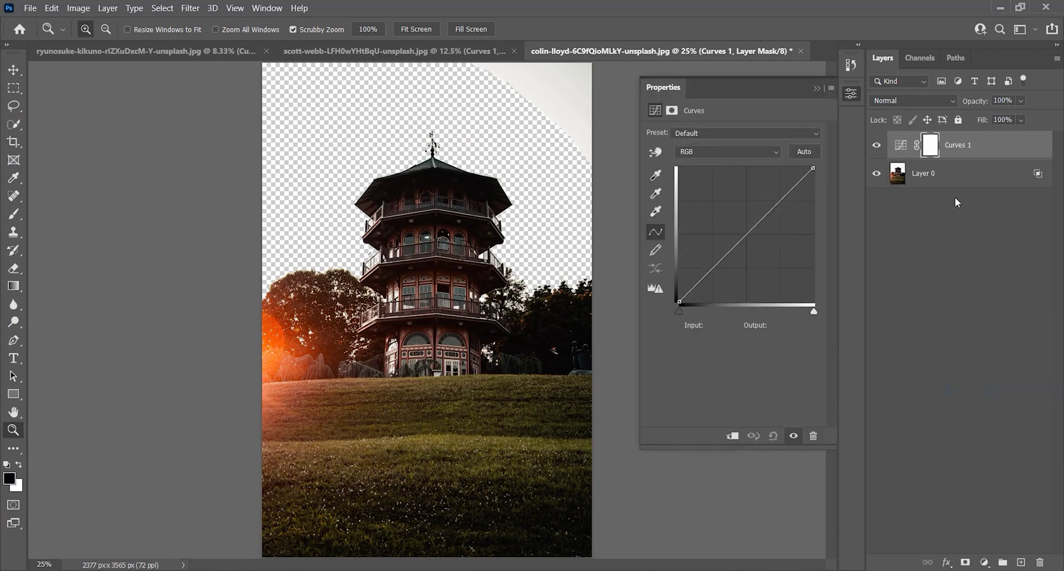
pyautogui.moveTo(767, 213); pyautogui.dragTo(758, 191)
pyautogui.click(655, 151)
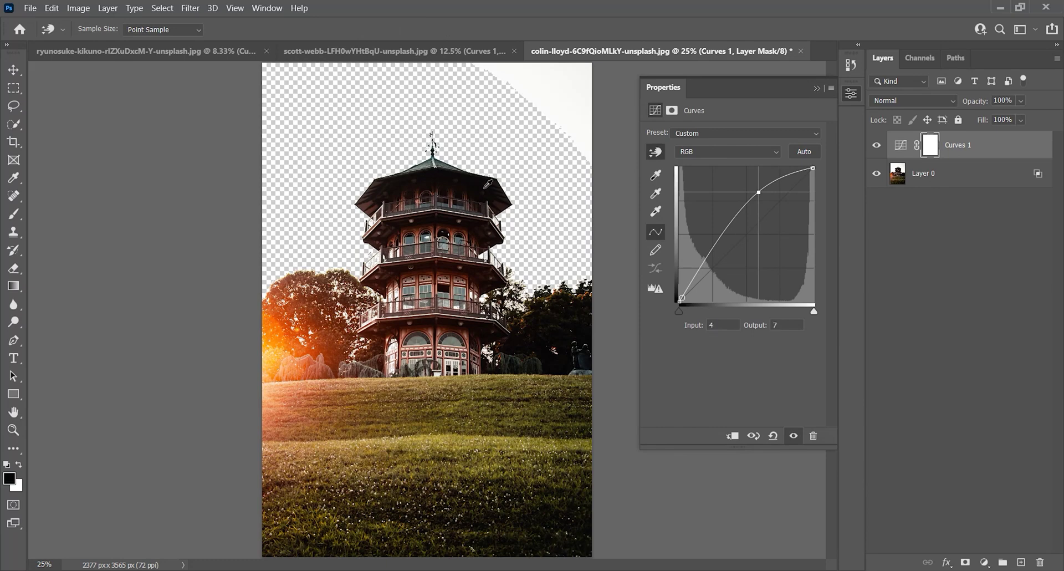
pyautogui.moveTo(469, 189); pyautogui.dragTo(467, 175)
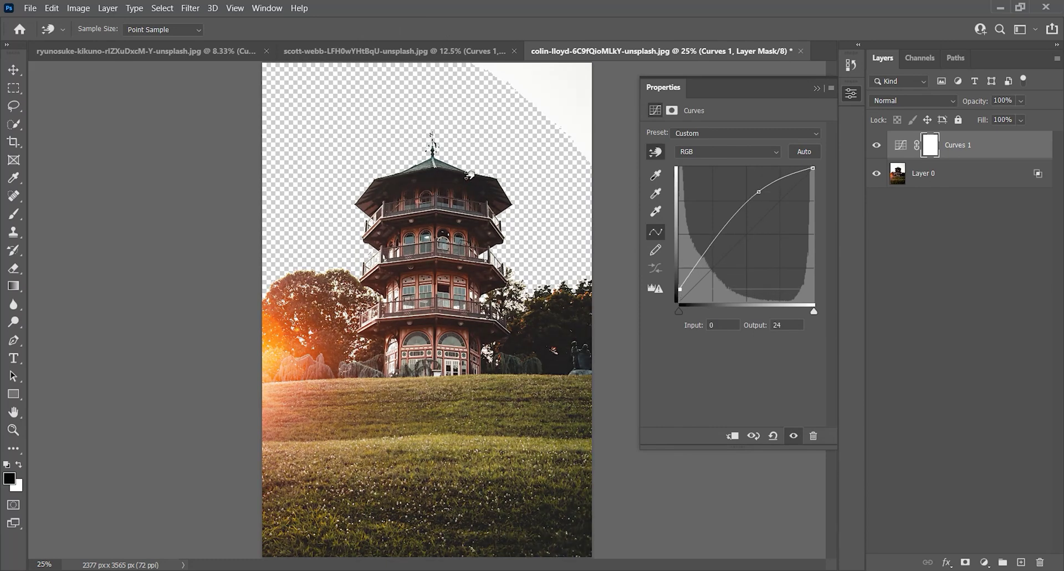
pyautogui.moveTo(468, 174); pyautogui.dragTo(469, 175)
pyautogui.click(816, 88)
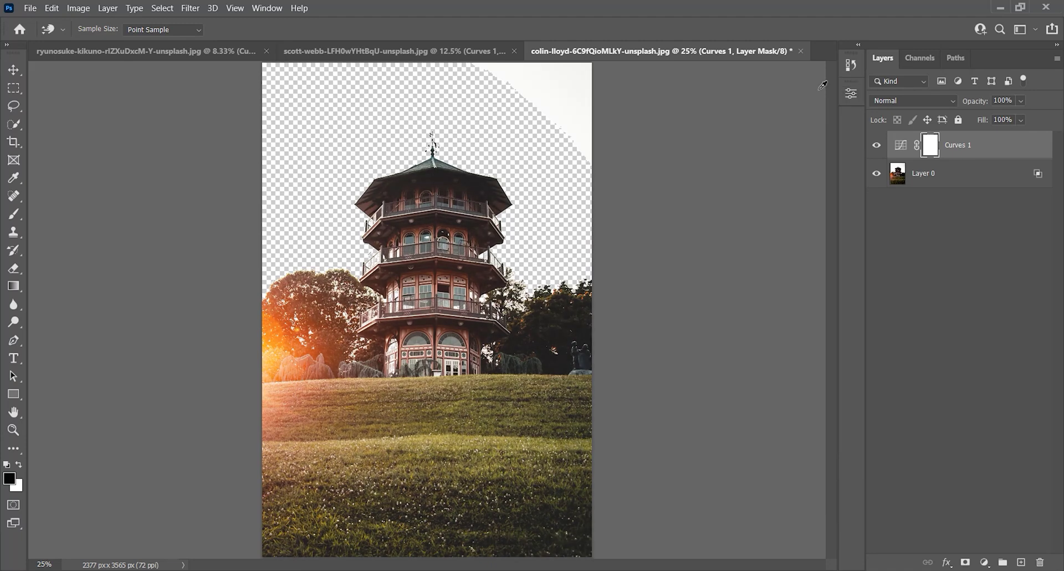
# Erase the leftover patch of white sky in the upper-right corner of the pagoda layer with a large soft eraser
pyautogui.click(921, 175)
pyautogui.press('e')
pyautogui.moveTo(513, 143)
pyautogui.mouseDown()
pyautogui.moveTo(569, 130)
pyautogui.moveTo(473, 65)
pyautogui.moveTo(628, 73)
pyautogui.moveTo(573, 114)
pyautogui.moveTo(561, 88)
pyautogui.mouseUp()
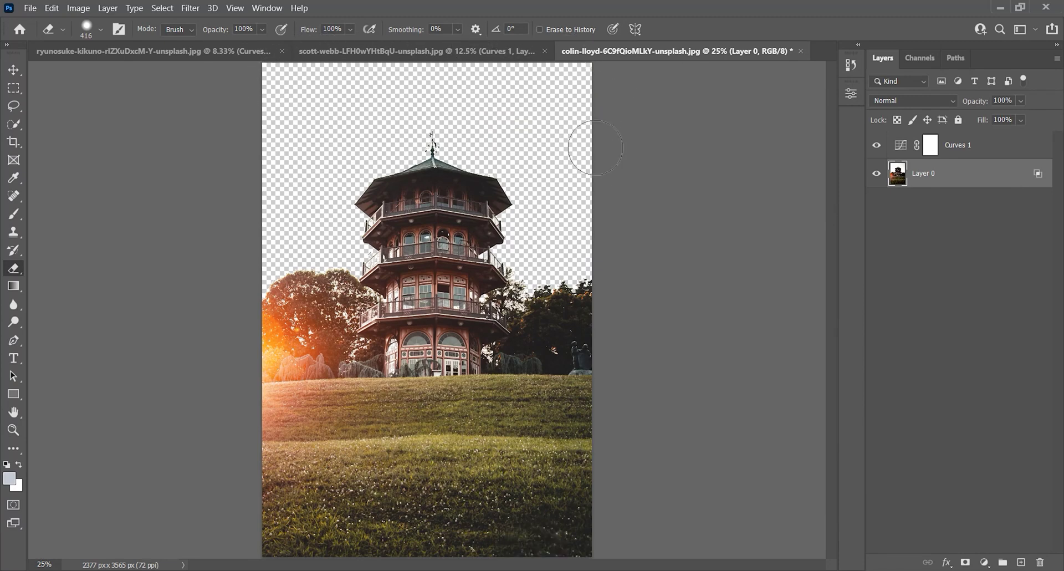
pyautogui.press('z')
pyautogui.moveTo(516, 194); pyautogui.dragTo(468, 192)
pyautogui.click(401, 175)
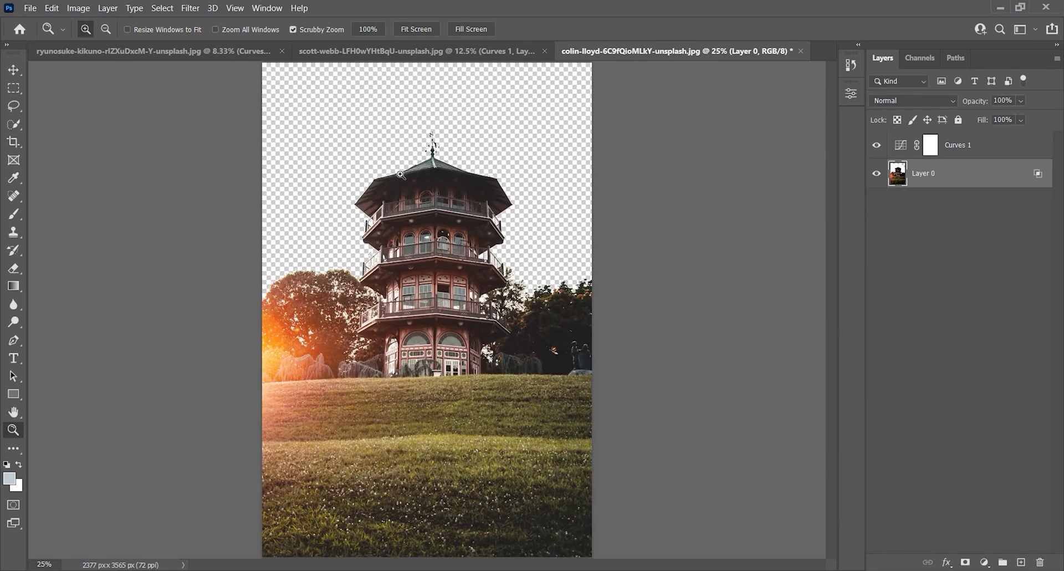
pyautogui.press('space')
pyautogui.press('f')
pyautogui.press('space')
pyautogui.moveTo(516, 255); pyautogui.dragTo(482, 252)
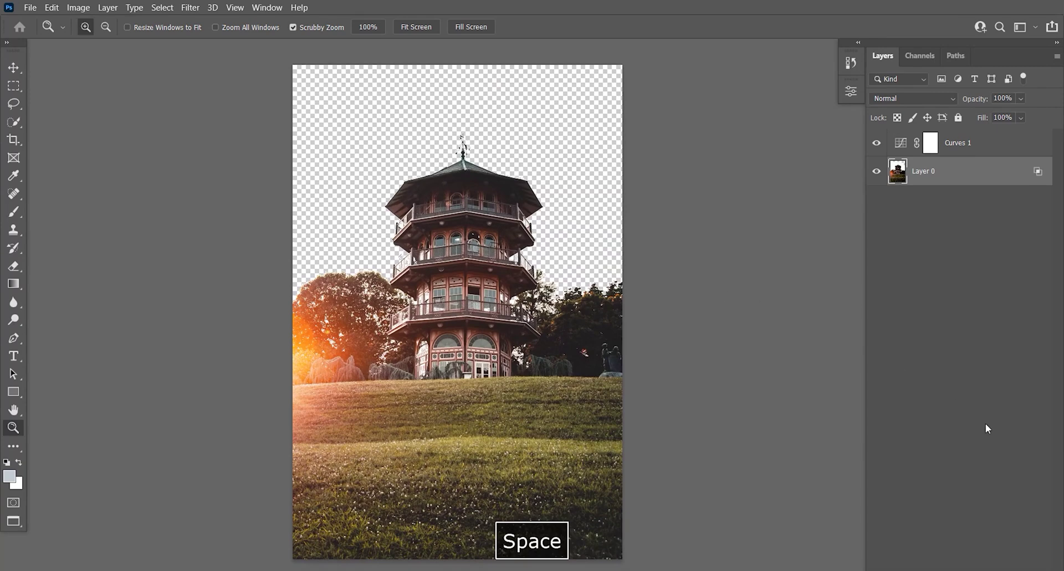
pyautogui.press('f')
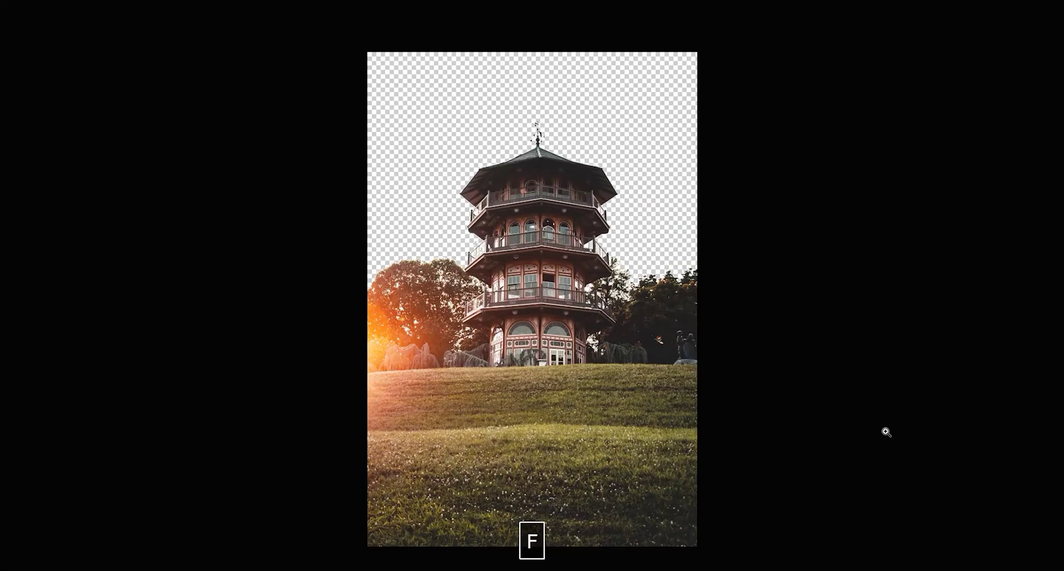
pyautogui.press('f')
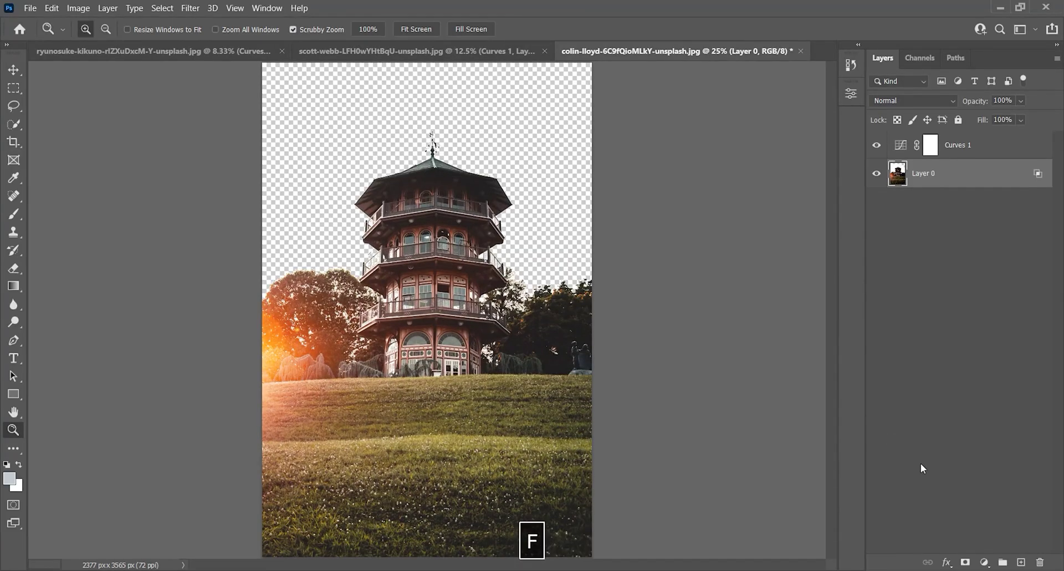
# Add a new layer below the pagoda layer and browse the blue presets for the Gradient tool in an enlarged picker
pyautogui.keyDown('ctrl'); pyautogui.click(1020, 562); pyautogui.keyUp('ctrl')
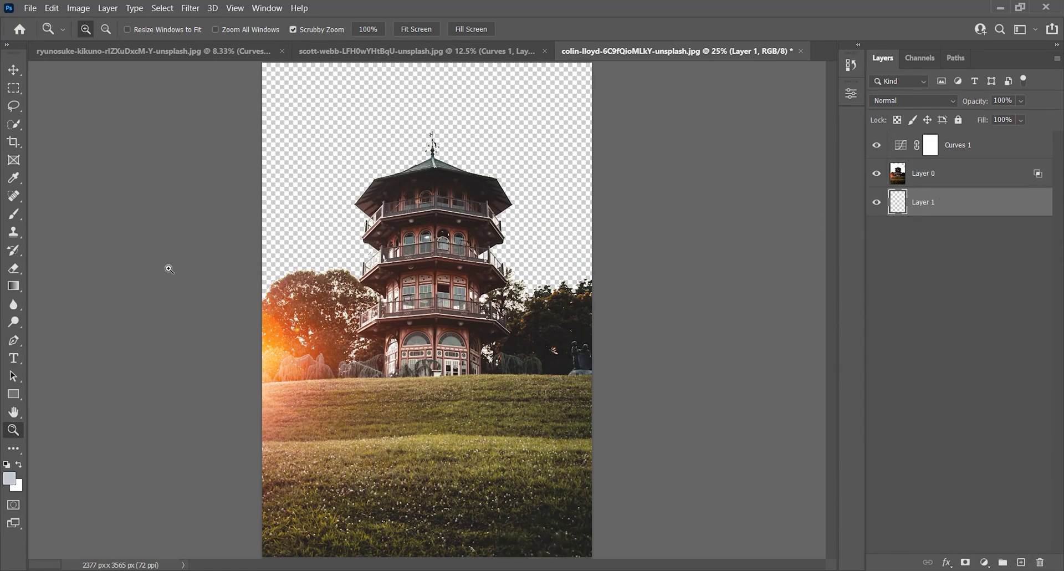
pyautogui.scroll(-1, 285, 303)
pyautogui.click(14, 287)
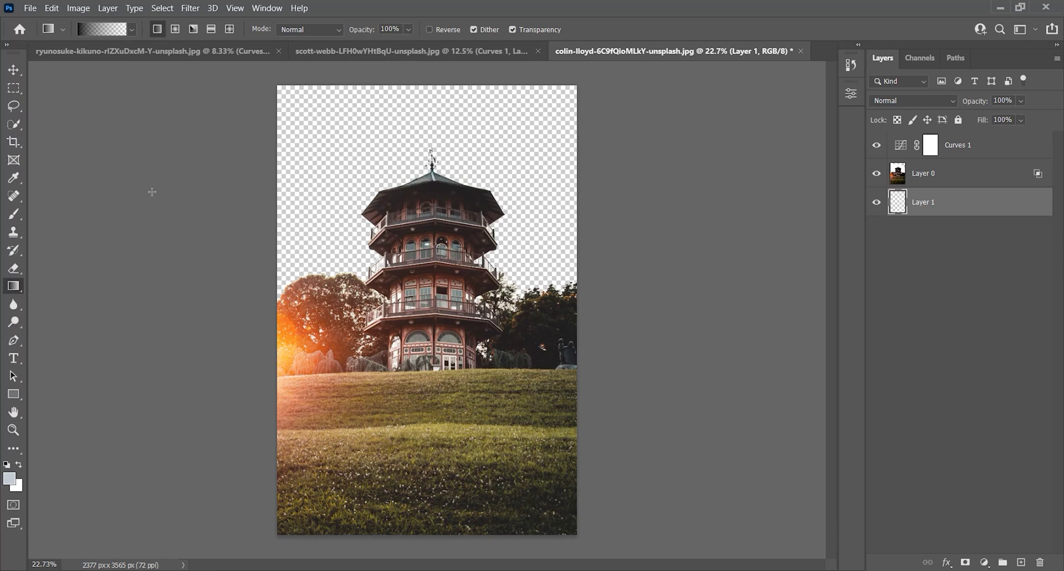
pyautogui.click(132, 30)
pyautogui.click(32, 55)
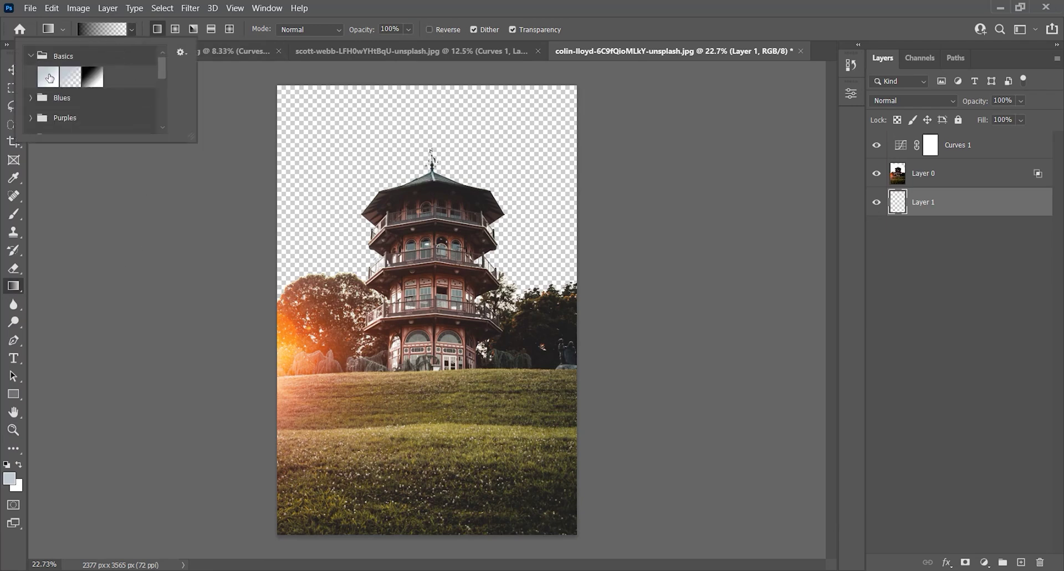
pyautogui.click(92, 82)
pyautogui.click(31, 56)
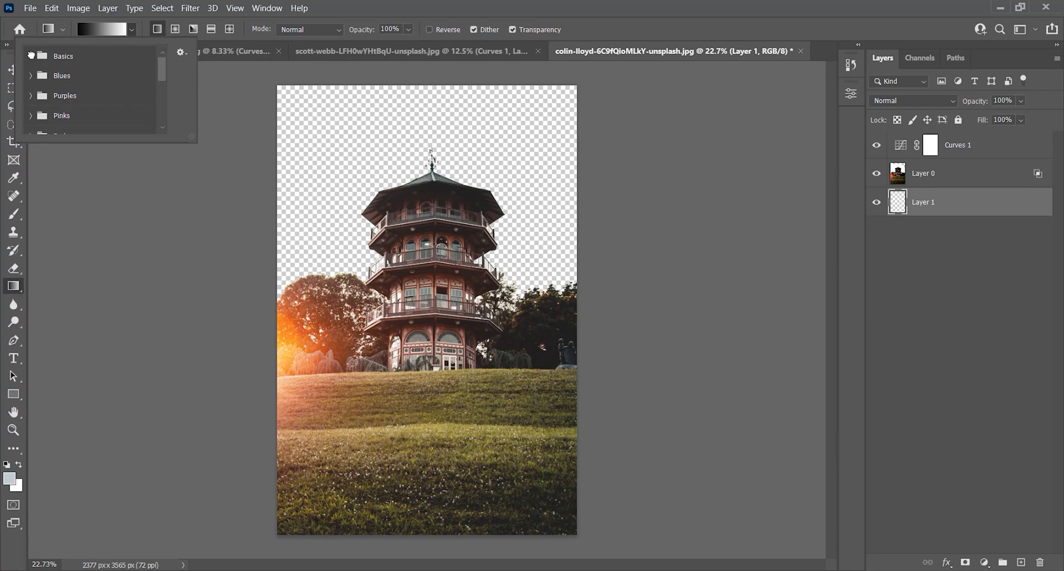
pyautogui.click(31, 76)
pyautogui.scroll(-3, 86, 97)
pyautogui.moveTo(191, 136); pyautogui.dragTo(212, 301)
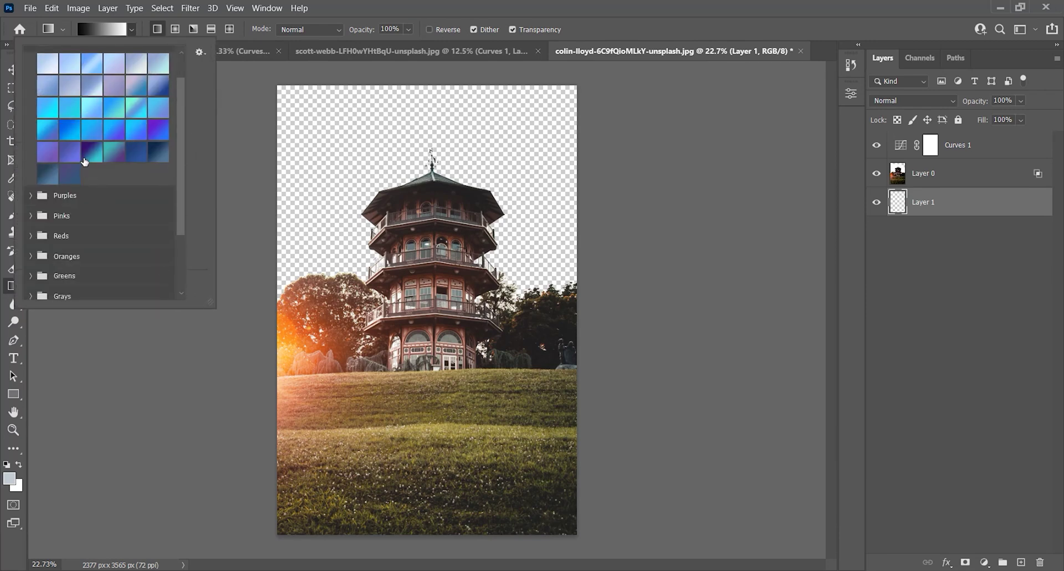
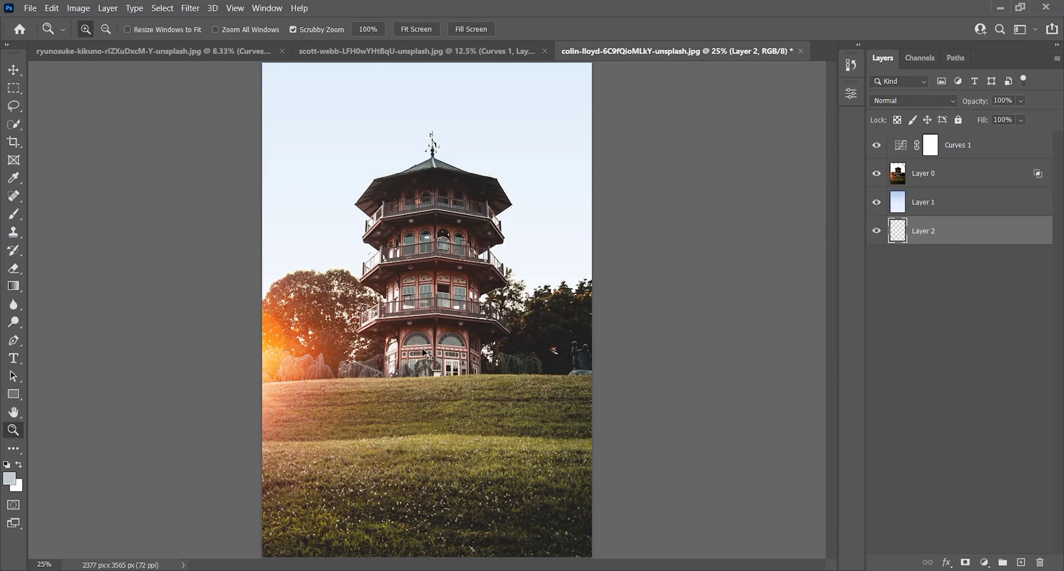
# Check the white layer beneath the blue gradient, and add a layer mask to the gradient layer
pyautogui.click(876, 202)
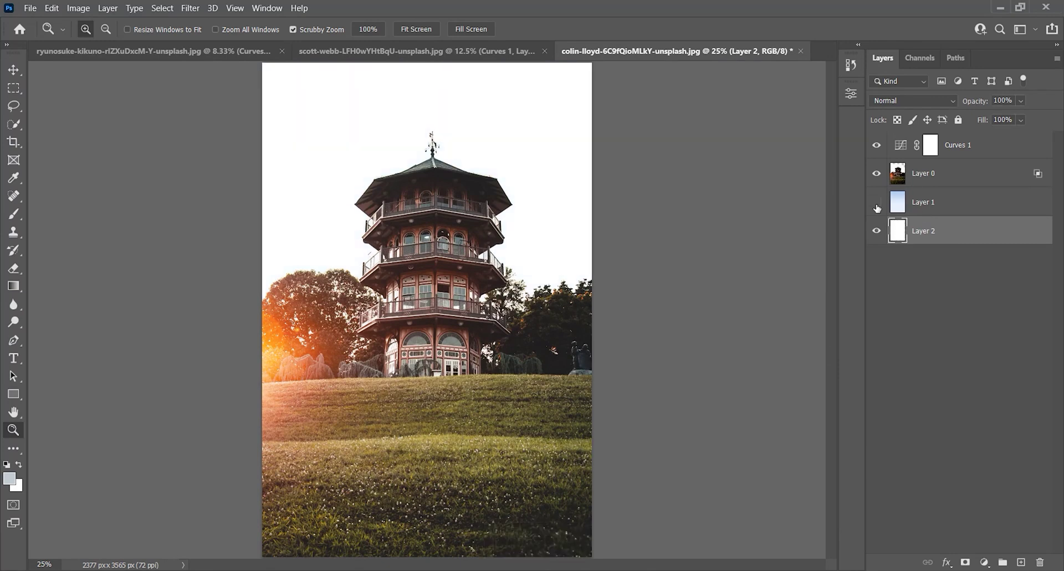
pyautogui.click(876, 202)
pyautogui.click(899, 205)
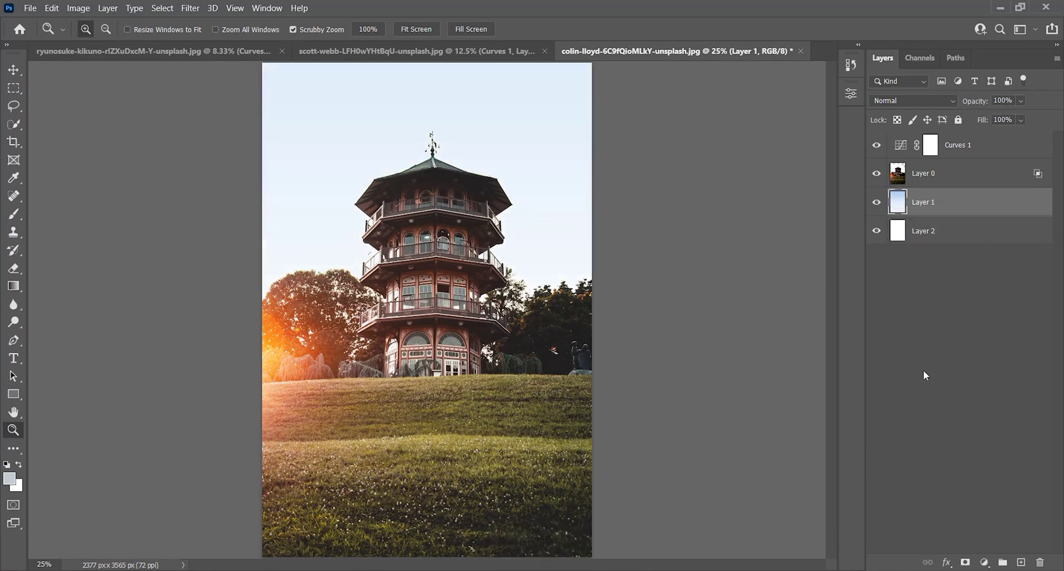
pyautogui.click(965, 563)
# Fade out the lower part of the blue sky by drawing a black foreground-to-transparent gradient upward on its layer mask
pyautogui.press('g')
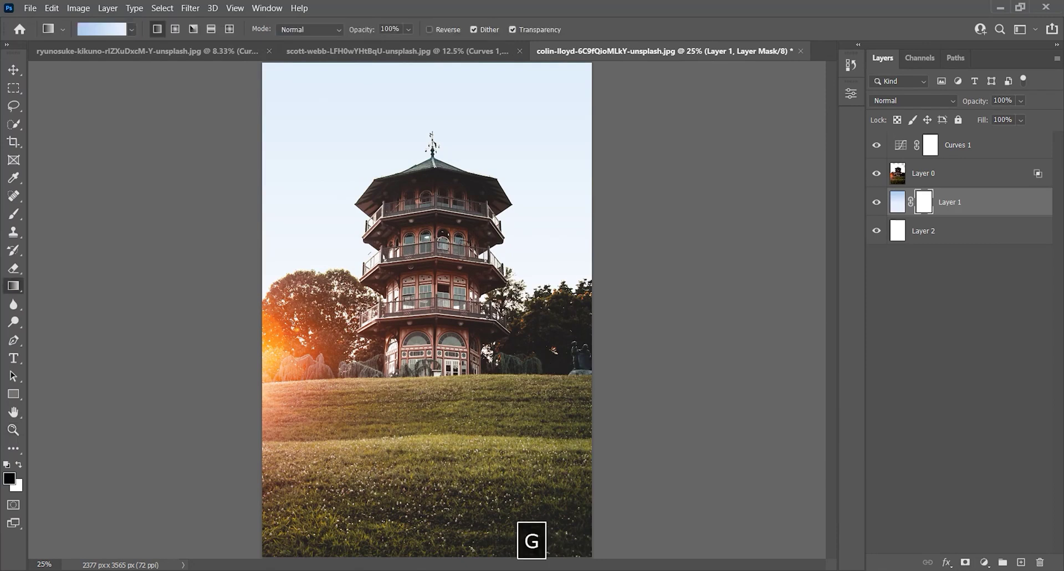
pyautogui.click(131, 29)
pyautogui.scroll(1, 66, 122)
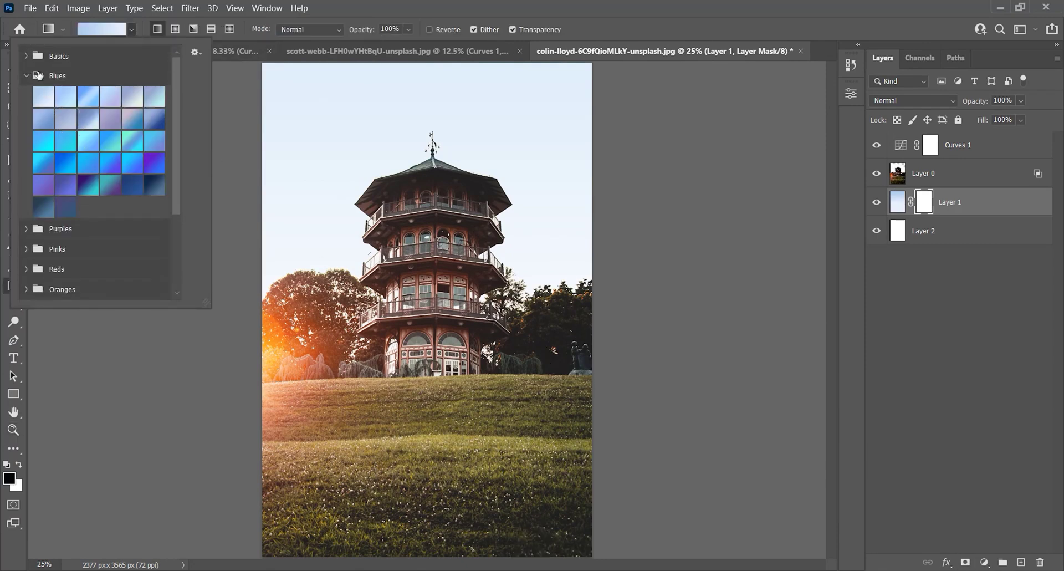
pyautogui.click(27, 55)
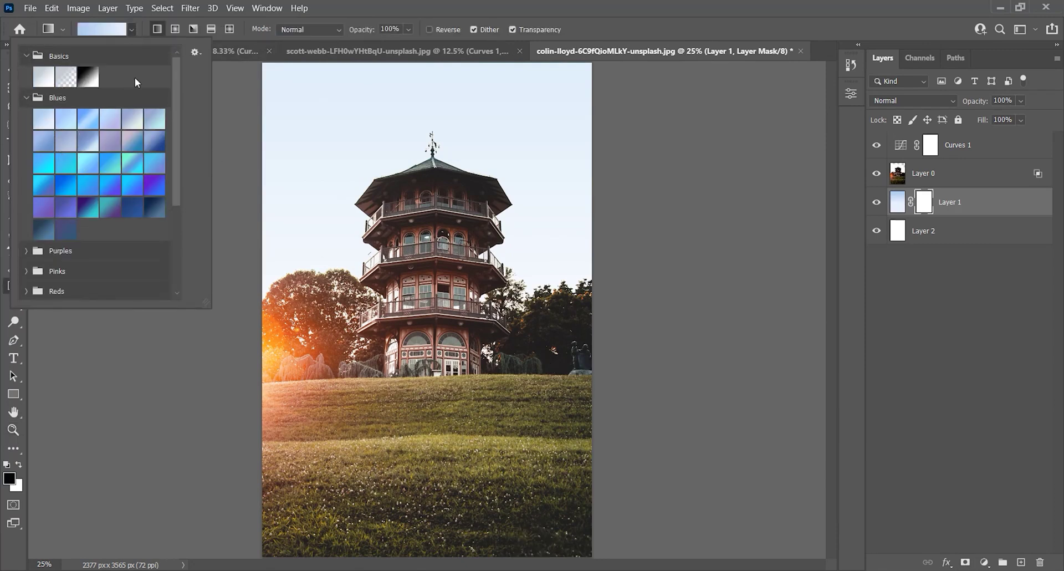
pyautogui.click(26, 97)
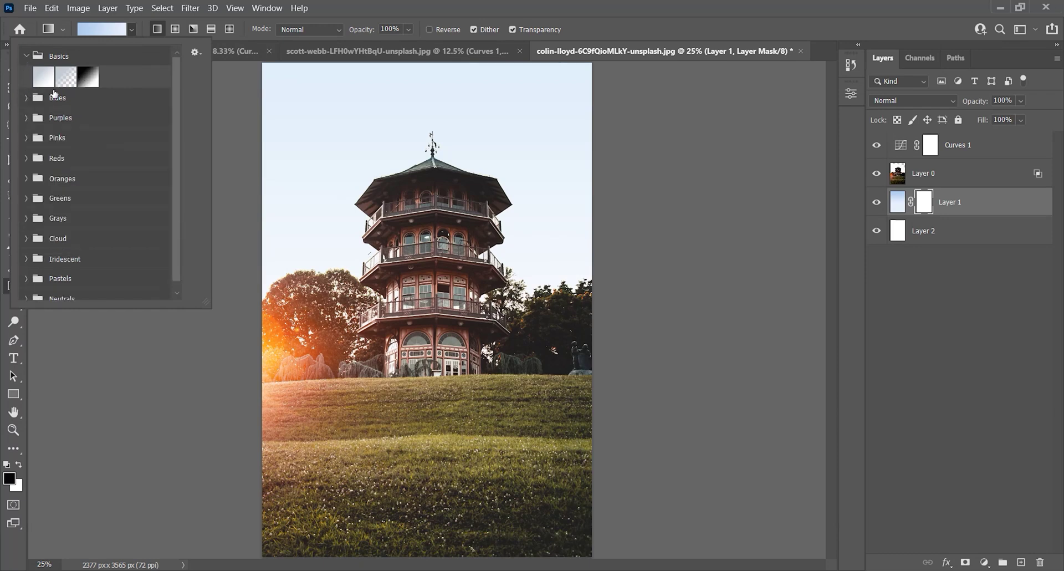
pyautogui.click(66, 78)
pyautogui.click(310, 8)
pyautogui.click(384, 133)
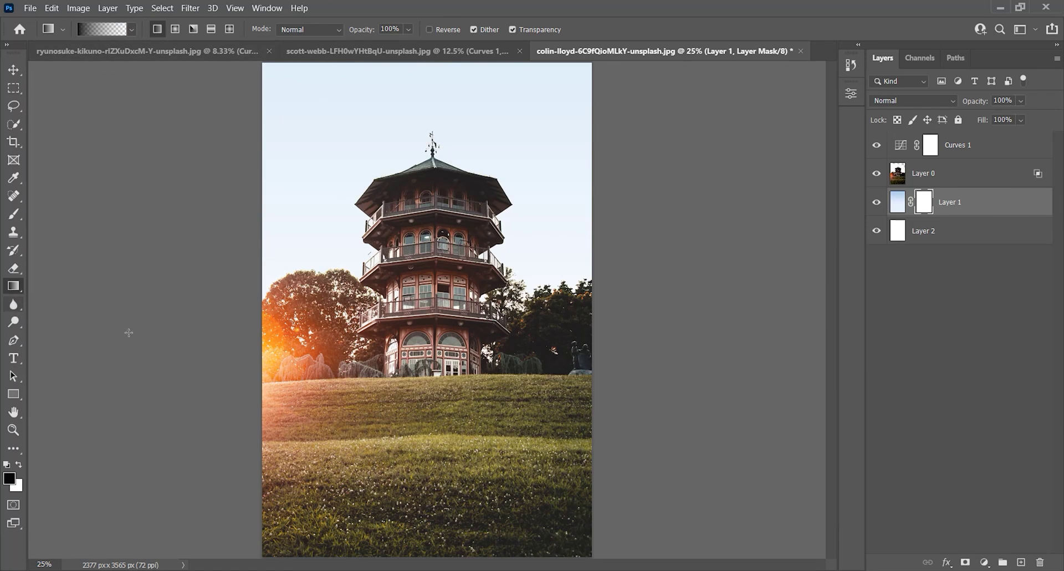
pyautogui.moveTo(438, 375); pyautogui.dragTo(445, 205)
# Compare the tree edges and foliage gaps up close with the blue gradient layer's mask disabled and enabled
pyautogui.press('z')
pyautogui.moveTo(294, 277); pyautogui.dragTo(358, 293)
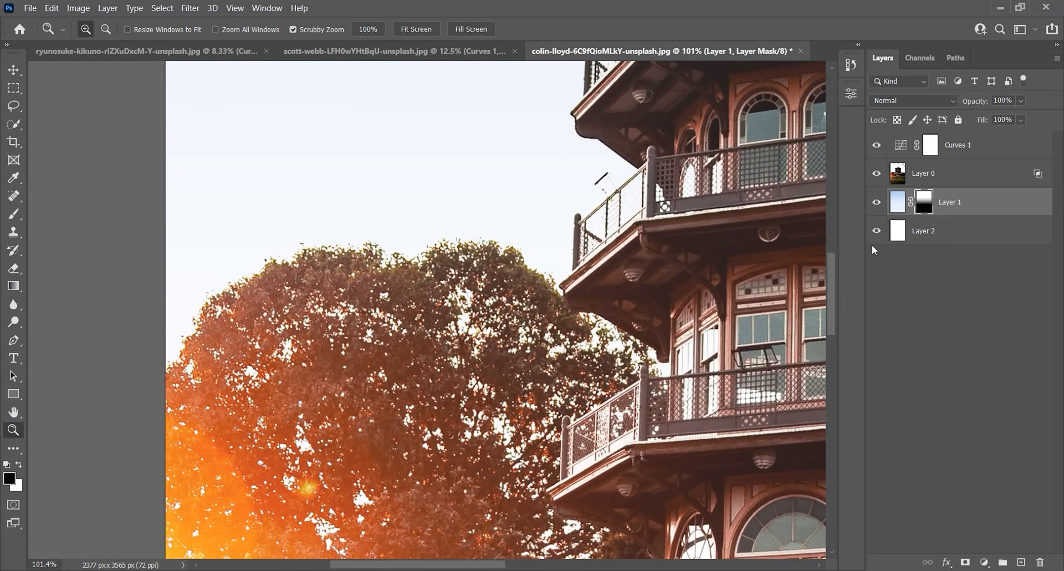
pyautogui.keyDown('shift'); pyautogui.click(923, 206); pyautogui.keyUp('shift')
pyautogui.keyDown('shift'); pyautogui.click(922, 206); pyautogui.keyUp('shift')
pyautogui.moveTo(319, 268); pyautogui.dragTo(344, 268)
pyautogui.keyDown('shift'); pyautogui.click(925, 205); pyautogui.keyUp('shift')
pyautogui.keyDown('shift'); pyautogui.click(926, 206); pyautogui.keyUp('shift')
pyautogui.hotkey('ctrl', '-')
pyautogui.hotkey('ctrl', '-')
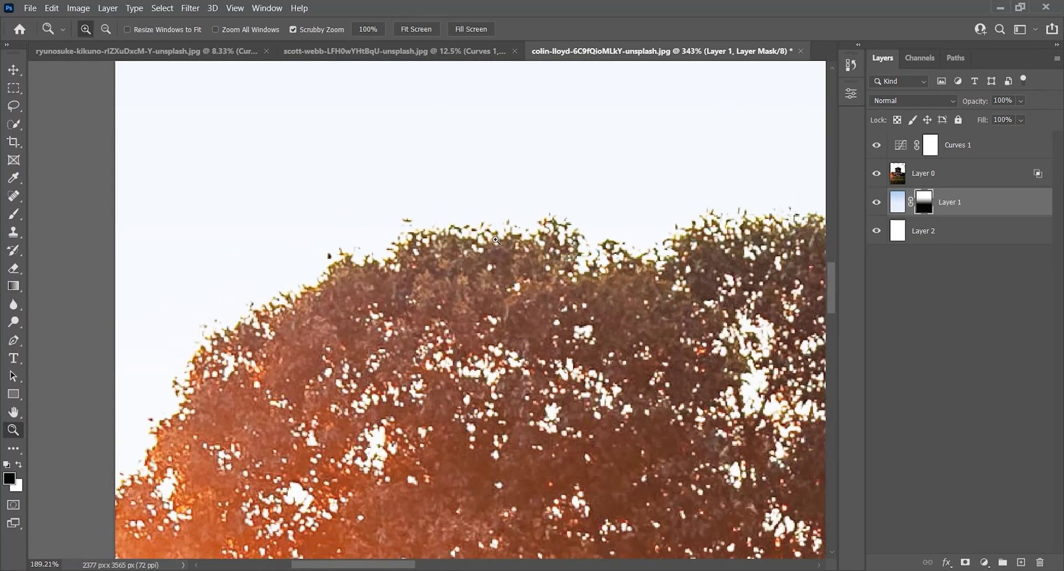
pyautogui.keyDown('shift'); pyautogui.click(934, 206); pyautogui.keyUp('shift')
pyautogui.keyDown('shift'); pyautogui.click(933, 206); pyautogui.keyUp('shift')
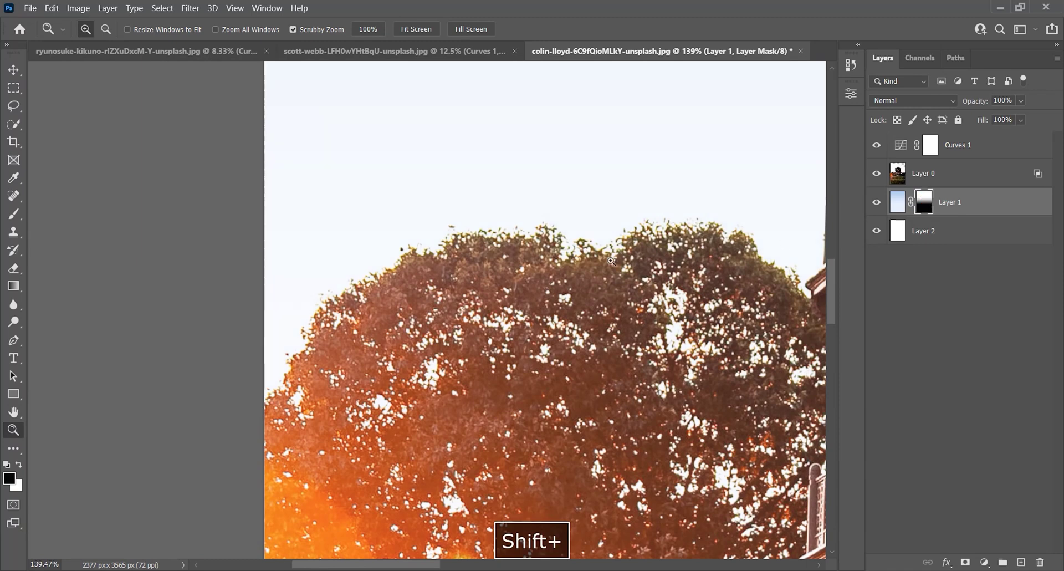
pyautogui.moveTo(477, 230); pyautogui.dragTo(430, 221)
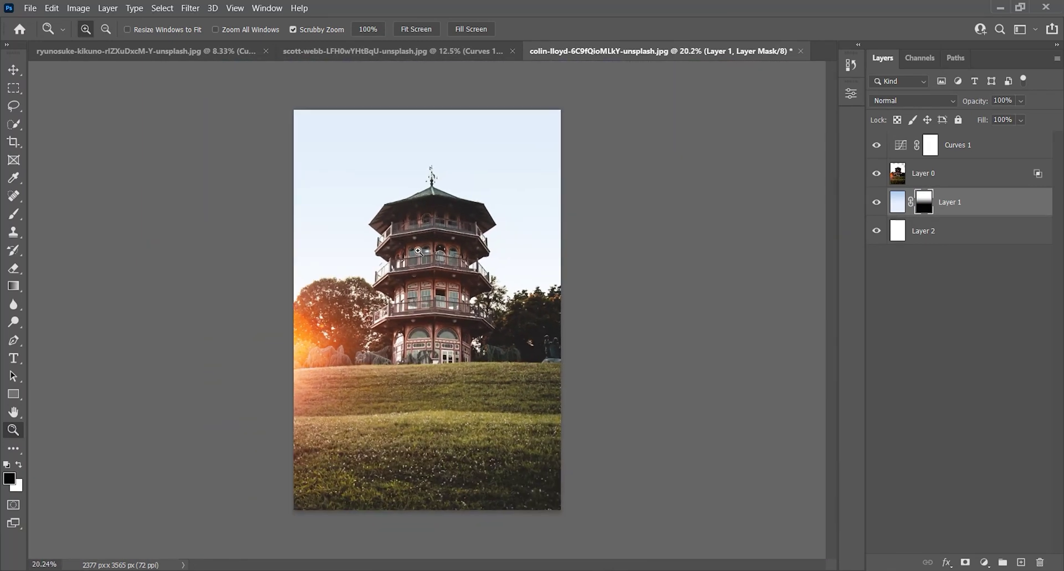
# Group the blue gradient layer with the white layer and hide the group
pyautogui.press('v')
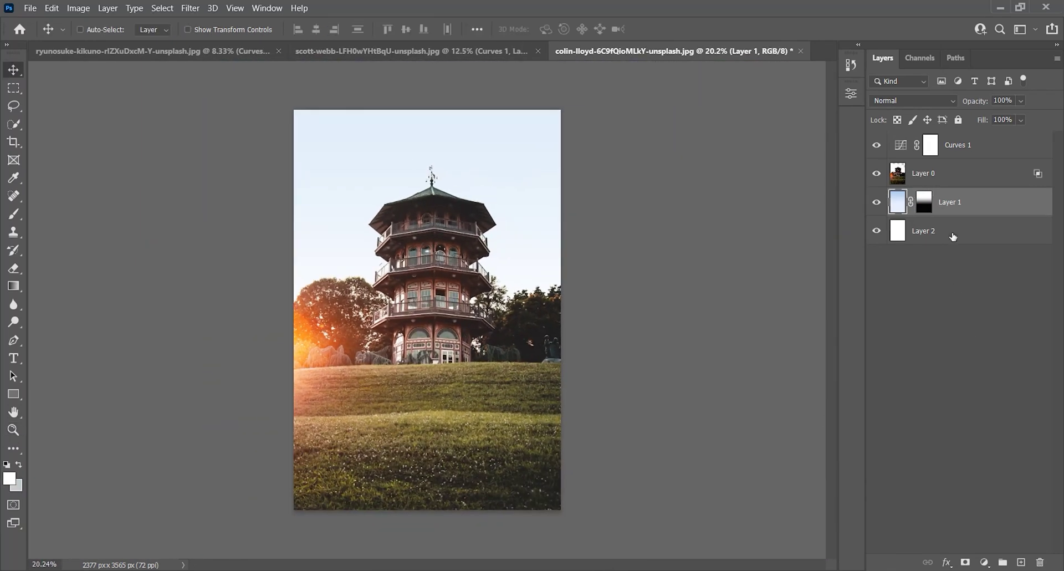
pyautogui.keyDown('shift'); pyautogui.click(953, 235); pyautogui.keyUp('shift')
pyautogui.hotkey('ctrl', 'g')
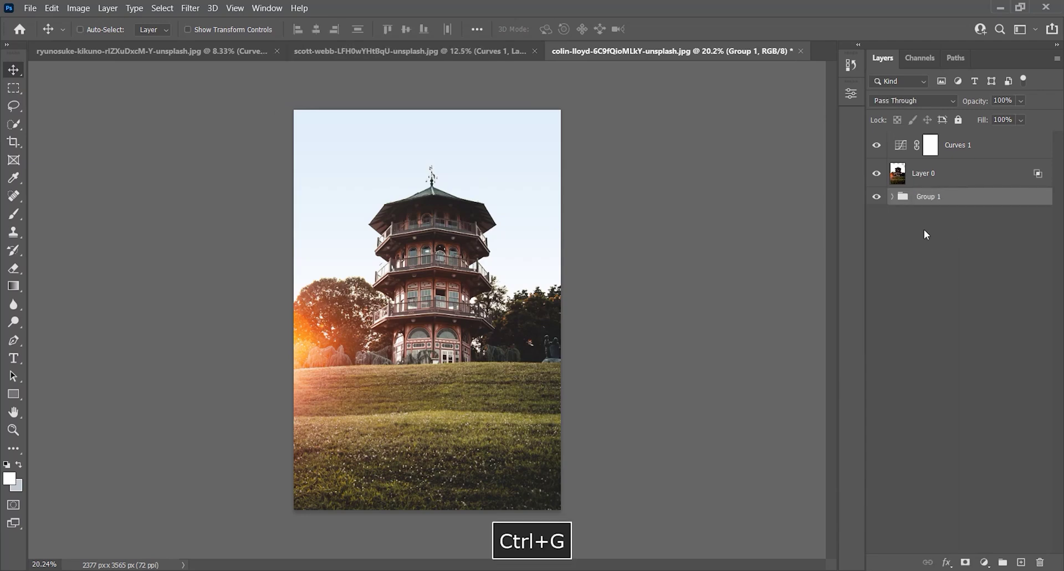
pyautogui.click(875, 197)
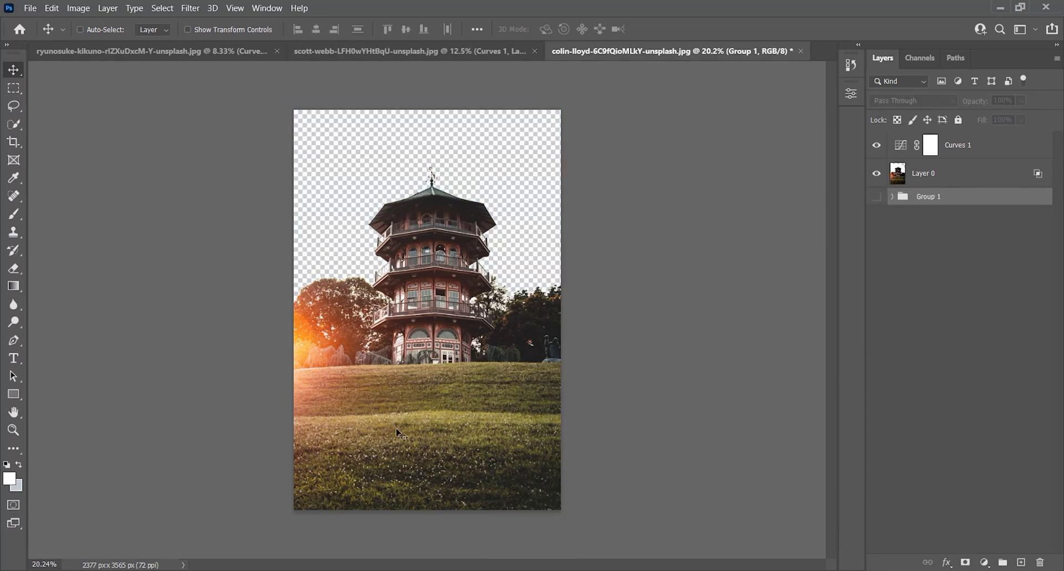
# Place the blue sky photo beneath the pagoda layer and scale it to about 2428 by 3642 px so it covers the canvas
pyautogui.moveTo(379, 524); pyautogui.dragTo(491, 361)
pyautogui.press('Return')
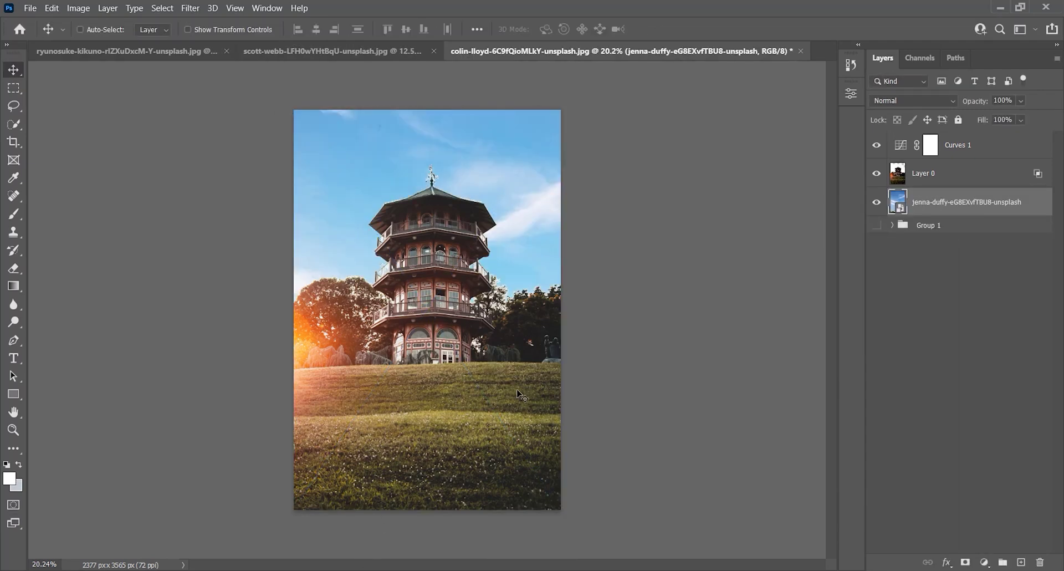
pyautogui.hotkey('ctrl', 't')
pyautogui.hotkey('ctrl', '-')
pyautogui.moveTo(518, 447)
pyautogui.mouseDown()
pyautogui.moveTo(561, 504)
pyautogui.moveTo(521, 452)
pyautogui.mouseUp()
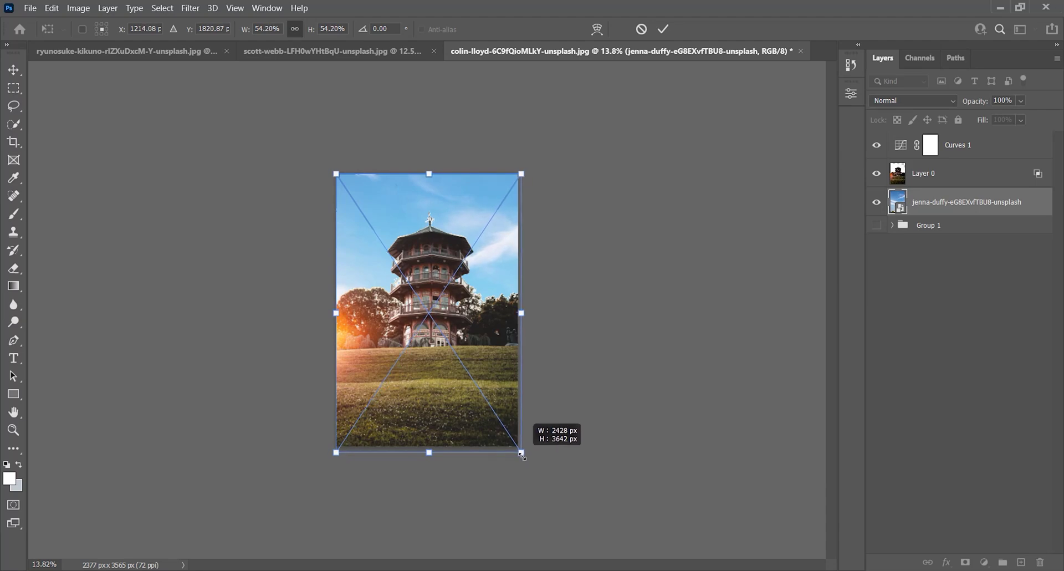
pyautogui.moveTo(334, 173); pyautogui.dragTo(336, 172)
pyautogui.doubleClick(373, 240)
# Inspect the tree edges and foliage gaps against the placed sky photo up close
pyautogui.press('z')
pyautogui.moveTo(367, 297); pyautogui.dragTo(418, 287)
pyautogui.click(417, 287)
pyautogui.click(424, 300)
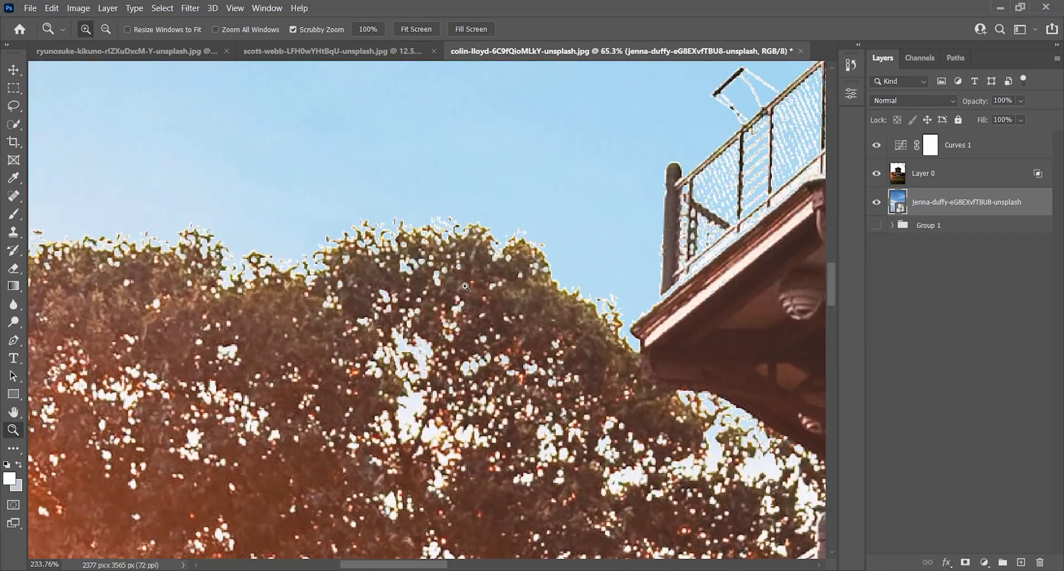
pyautogui.click(437, 318)
pyautogui.hotkey('ctrl', '0')
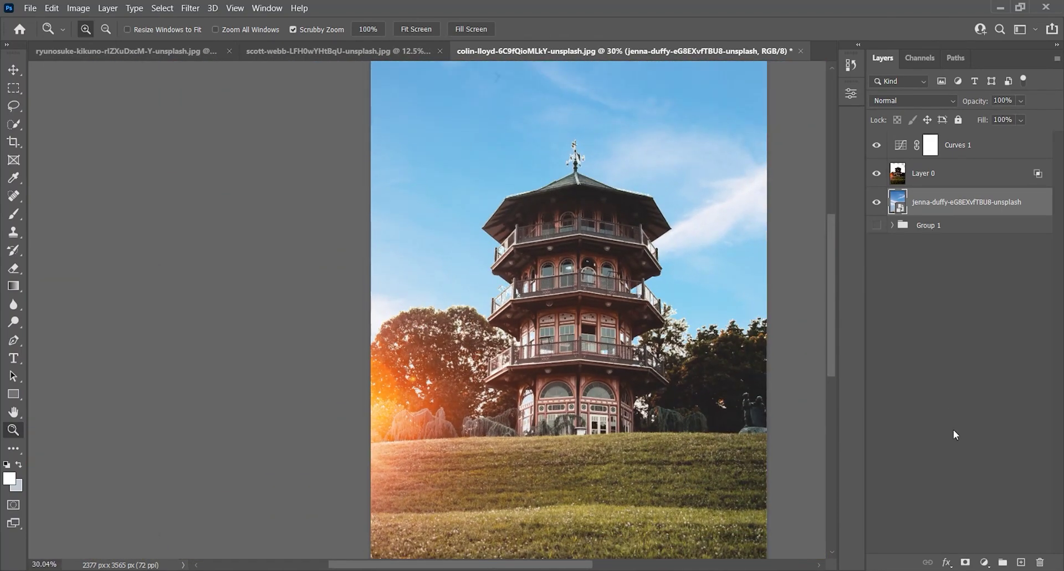
# Add a white-filled layer directly beneath the sky photo and check it with the sky hidden
pyautogui.keyDown('ctrl'); pyautogui.click(1021, 559); pyautogui.keyUp('ctrl')
pyautogui.press('x')
pyautogui.hotkey('ctrl', 'Delete')
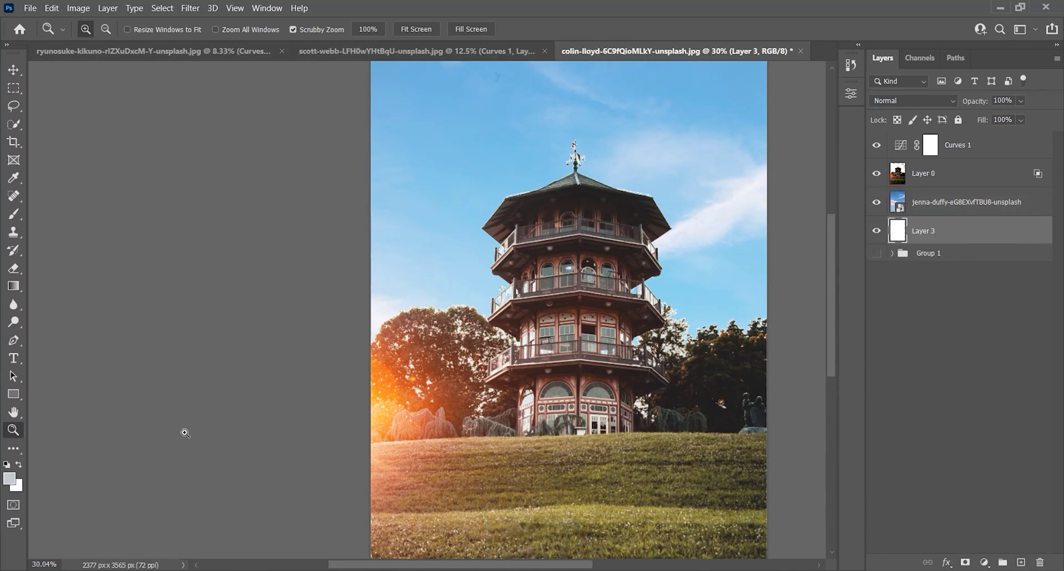
pyautogui.click(876, 203)
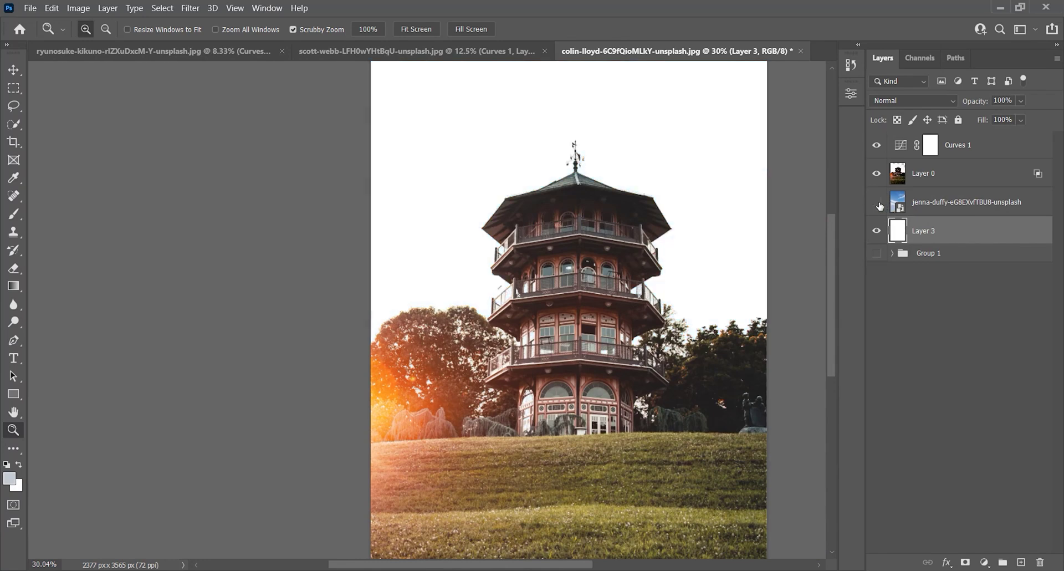
pyautogui.click(877, 203)
# Add a layer mask to the sky photo and fade its lower part with a black foreground-to-transparent gradient drawn upward
pyautogui.click(942, 202)
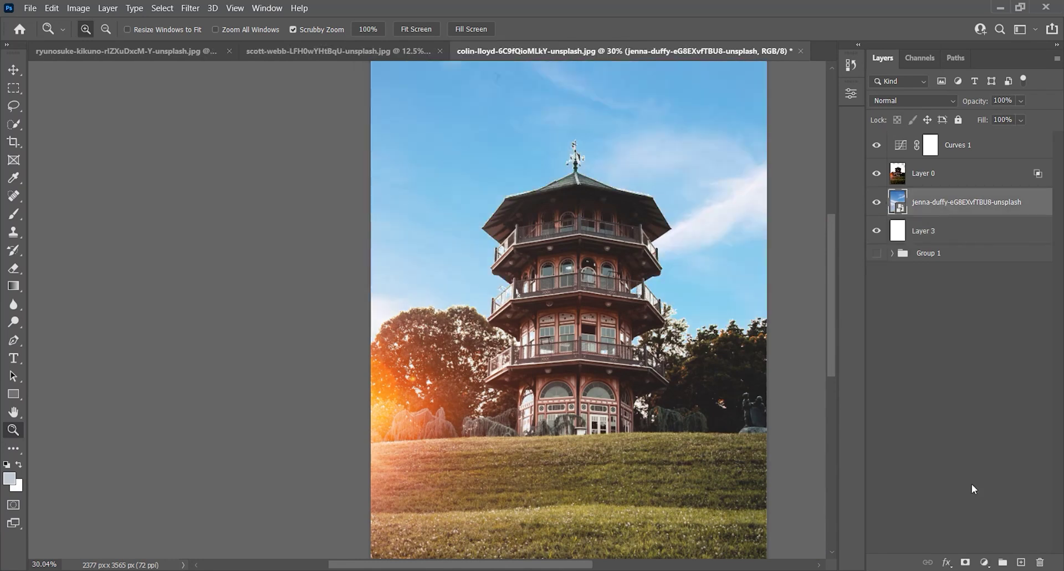
pyautogui.click(965, 562)
pyautogui.press('g')
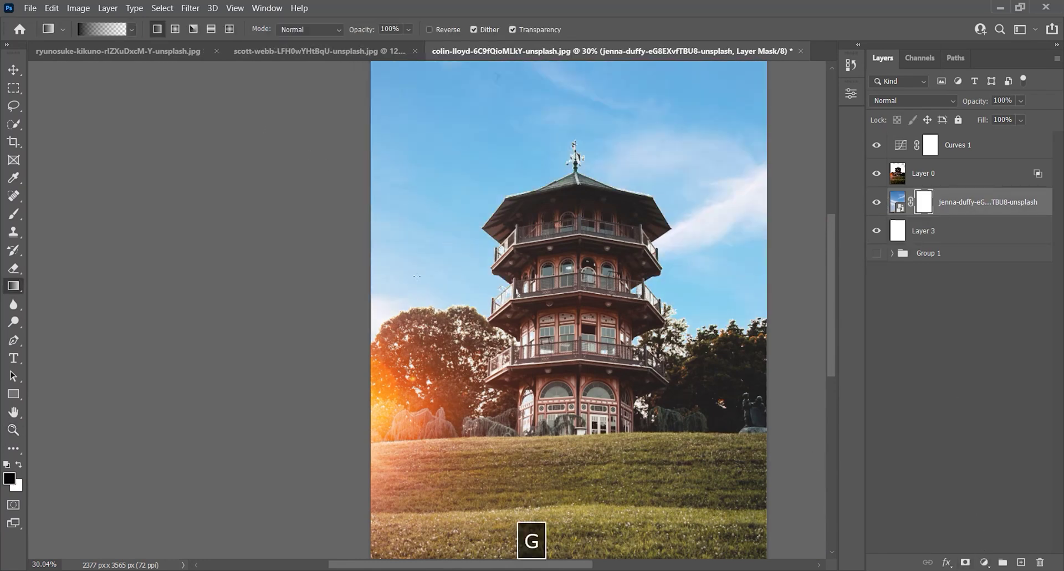
pyautogui.moveTo(564, 366); pyautogui.dragTo(575, 181)
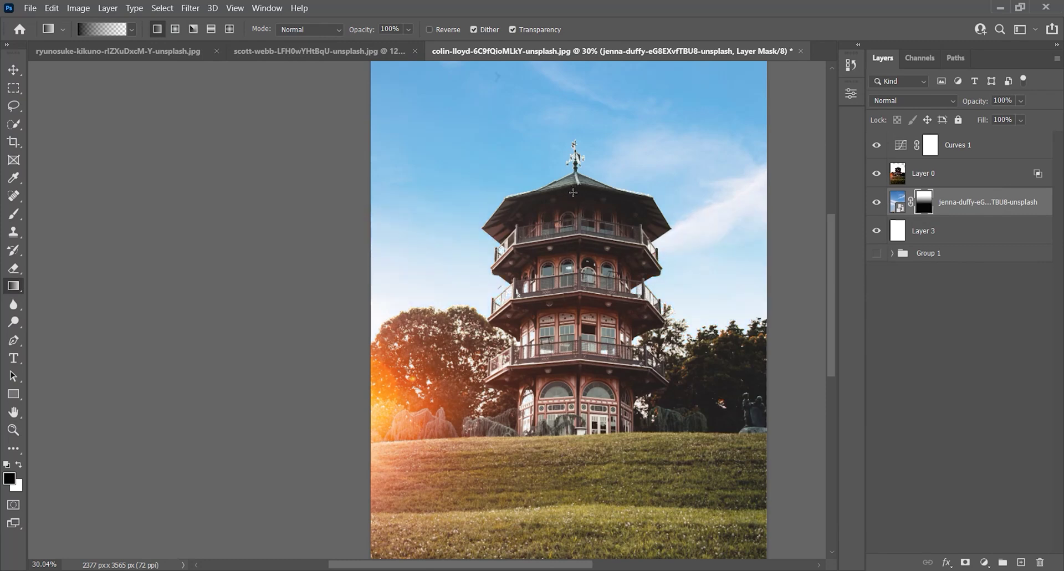
# Set the gradient opacity to 35% and draw another upward black-to-transparent gradient on the sky photo's mask
pyautogui.moveTo(570, 439); pyautogui.dragTo(609, 165)
pyautogui.hotkey('ctrl', 'z')
pyautogui.click(390, 29)
pyautogui.write('35')
pyautogui.press('Return')
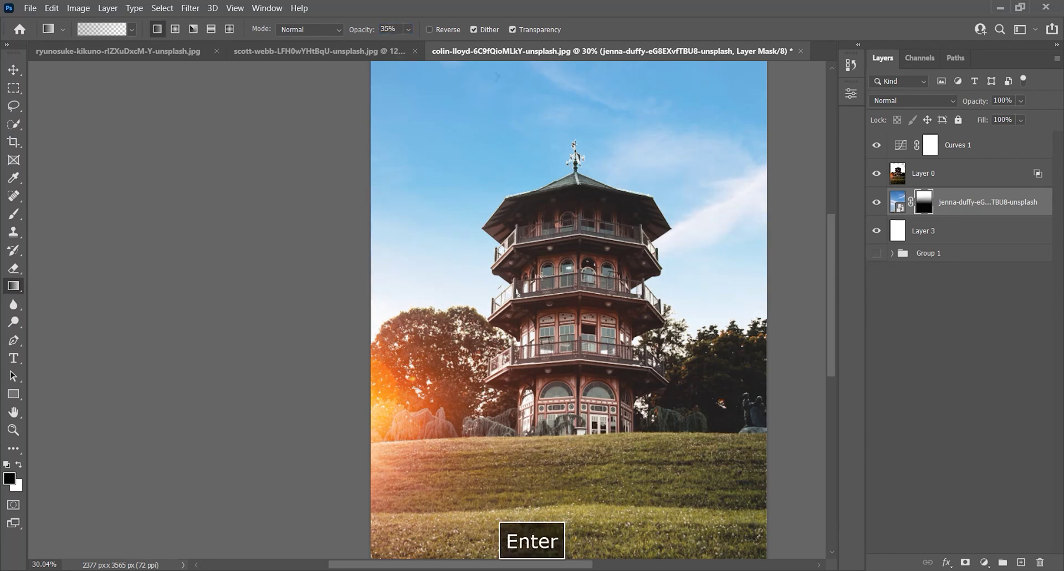
pyautogui.scroll(2, 582, 469)
pyautogui.moveTo(573, 431); pyautogui.dragTo(598, 238)
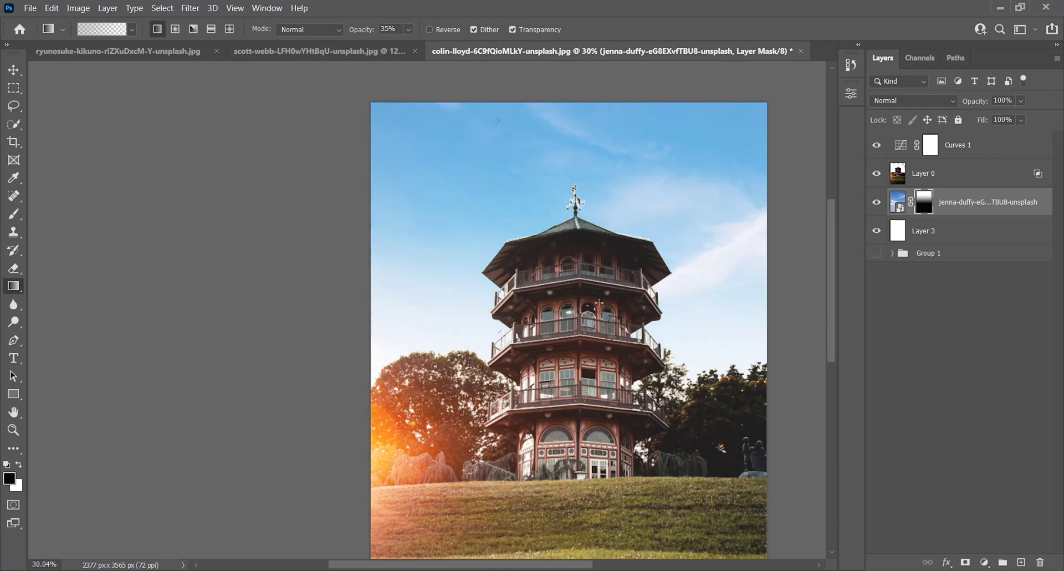
# Add a Curves adjustment above the sky photo and brighten it with two raised points, the lower at input 78, output 89
pyautogui.press('z')
pyautogui.keyDown('alt'); pyautogui.click(570, 285); pyautogui.keyUp('alt')
pyautogui.click(417, 143)
pyautogui.press('space')
pyautogui.click(989, 561)
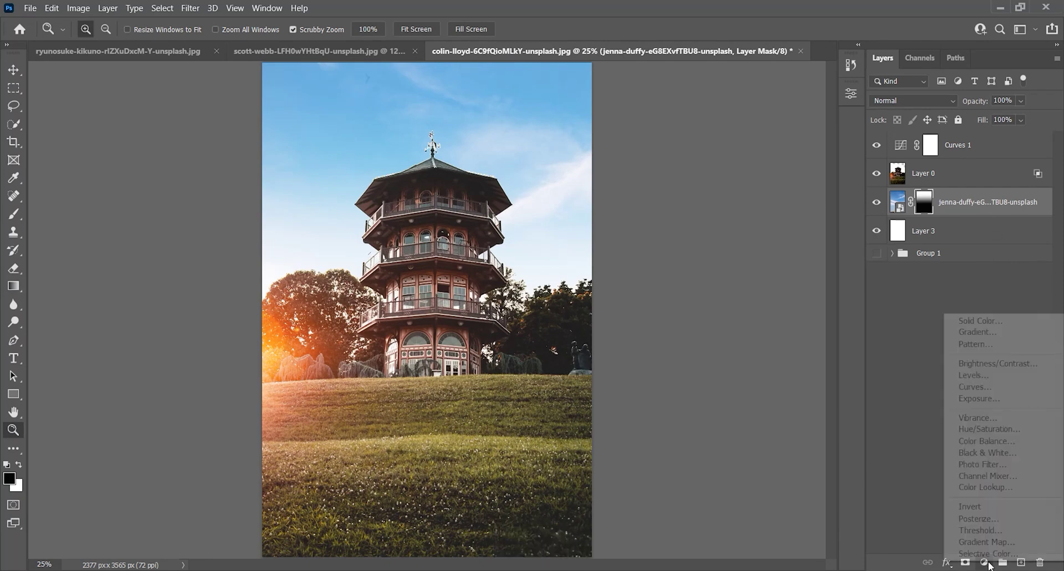
pyautogui.click(976, 387)
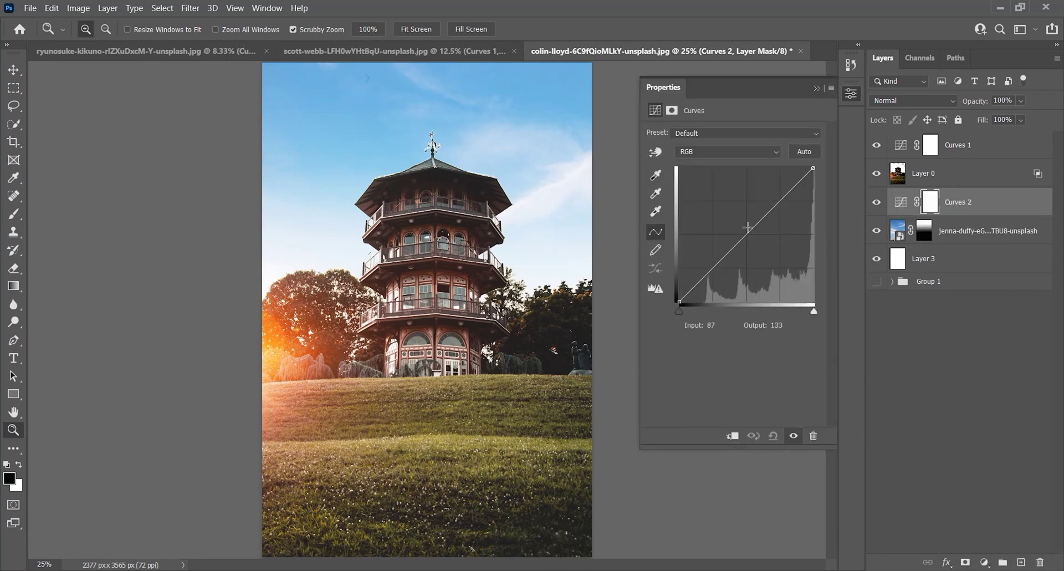
pyautogui.moveTo(769, 211); pyautogui.dragTo(775, 196)
pyautogui.moveTo(709, 272); pyautogui.dragTo(706, 267)
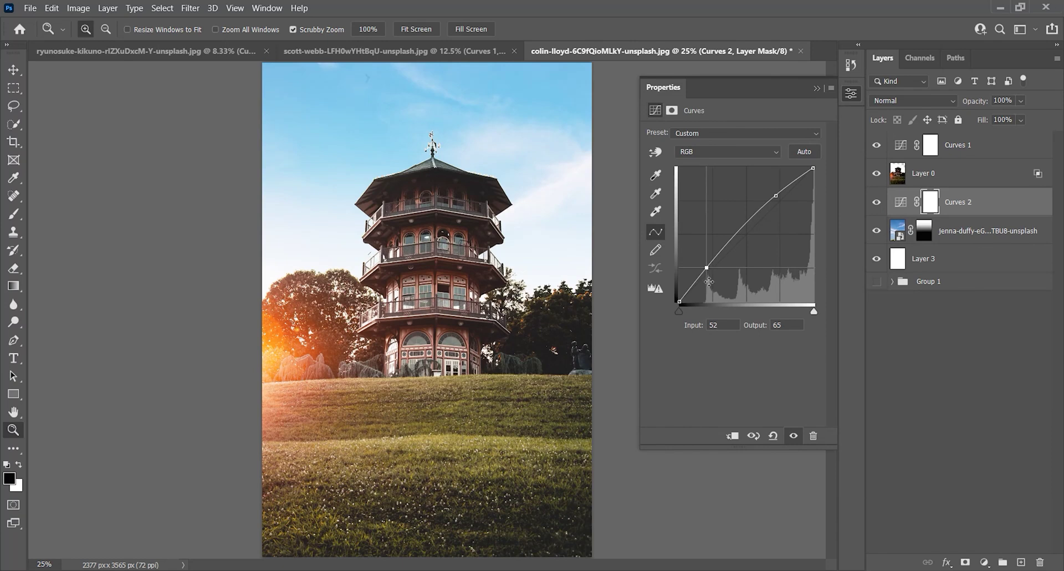
pyautogui.click(775, 196)
pyautogui.moveTo(776, 196); pyautogui.dragTo(778, 195)
pyautogui.moveTo(706, 269); pyautogui.dragTo(721, 256)
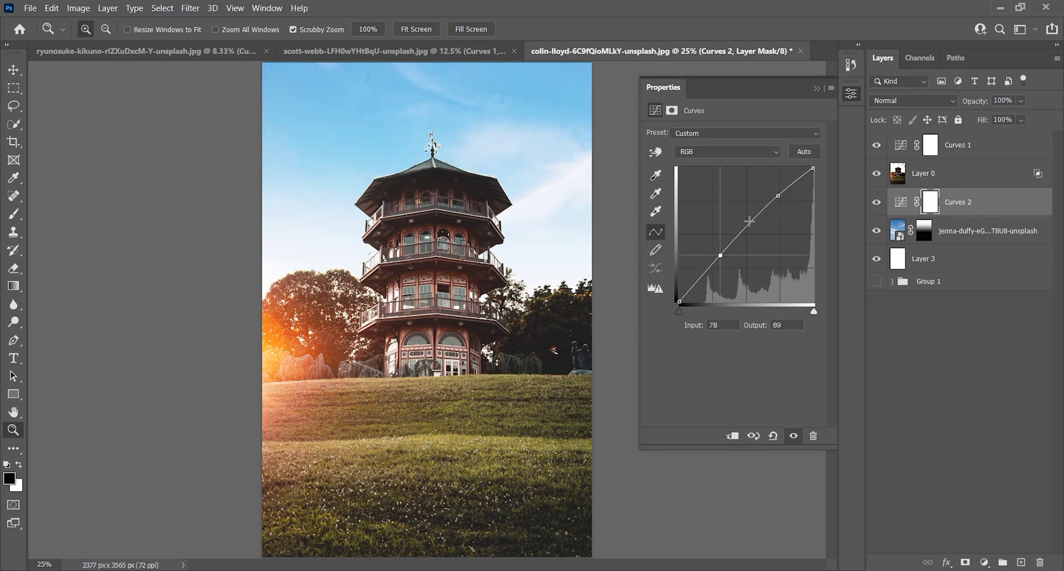
pyautogui.click(816, 88)
# Examine the brightened sky around the trees, the pagoda roof and the weather vane up close
pyautogui.press('z')
pyautogui.click(503, 215)
pyautogui.press('space')
pyautogui.moveTo(430, 219); pyautogui.dragTo(437, 269)
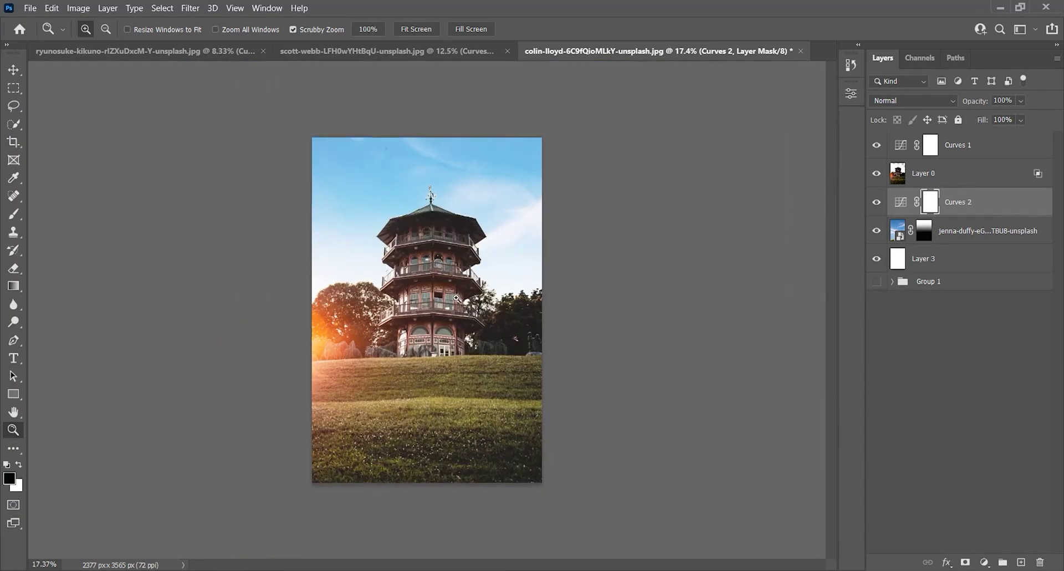
pyautogui.click(456, 298)
pyautogui.moveTo(456, 298); pyautogui.dragTo(456, 317)
pyautogui.moveTo(348, 325); pyautogui.dragTo(333, 339)
pyautogui.press('space')
pyautogui.moveTo(631, 234); pyautogui.dragTo(377, 399)
pyautogui.moveTo(576, 233); pyautogui.dragTo(527, 286)
pyautogui.press('space')
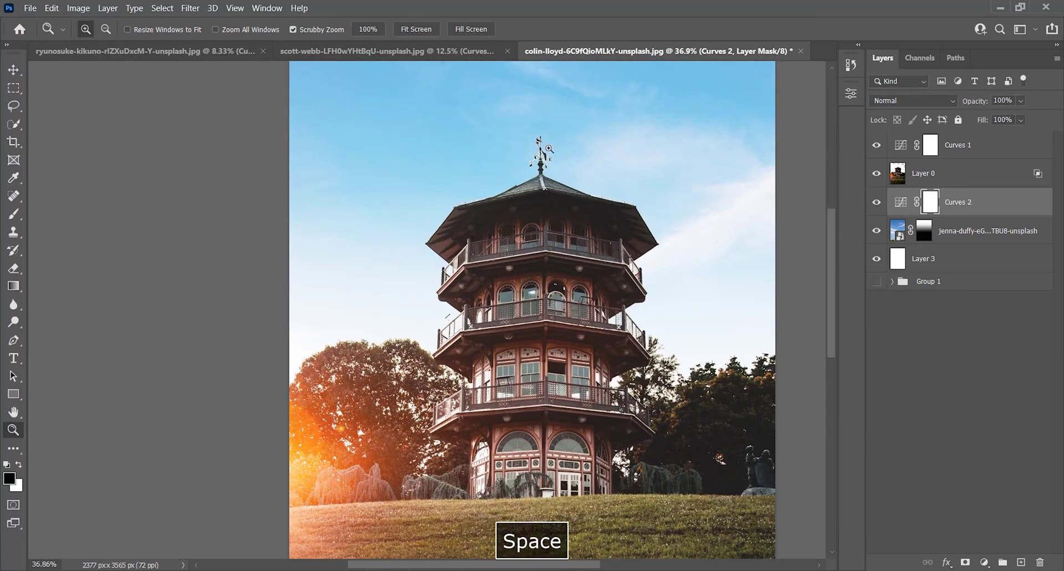
pyautogui.moveTo(550, 149); pyautogui.dragTo(611, 172)
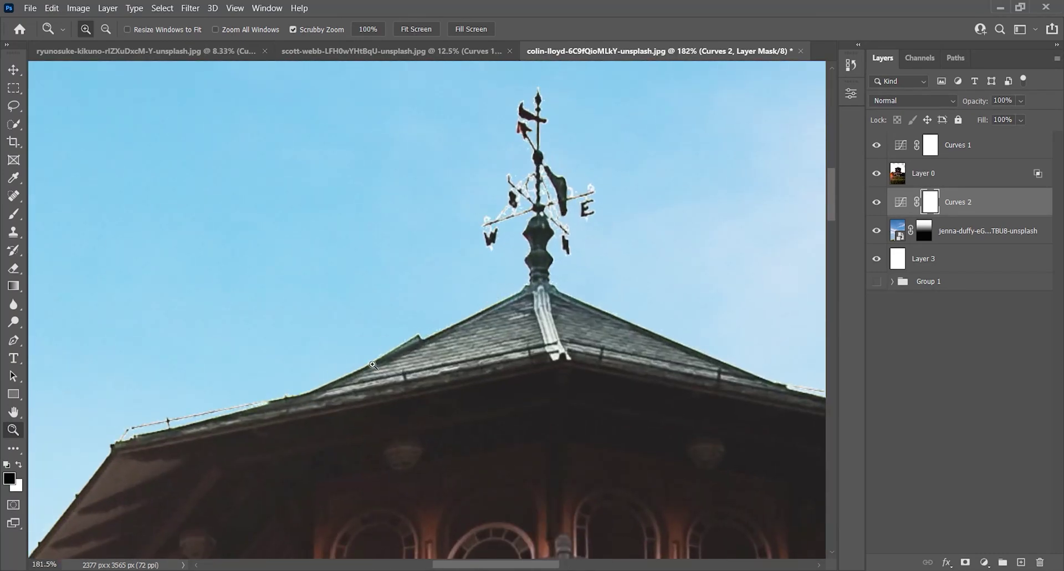
pyautogui.moveTo(515, 177); pyautogui.dragTo(399, 180)
# Lower the Blend If white point for This Layer to 190 on the pagoda layer, judging it at the weather vane
pyautogui.click(931, 177)
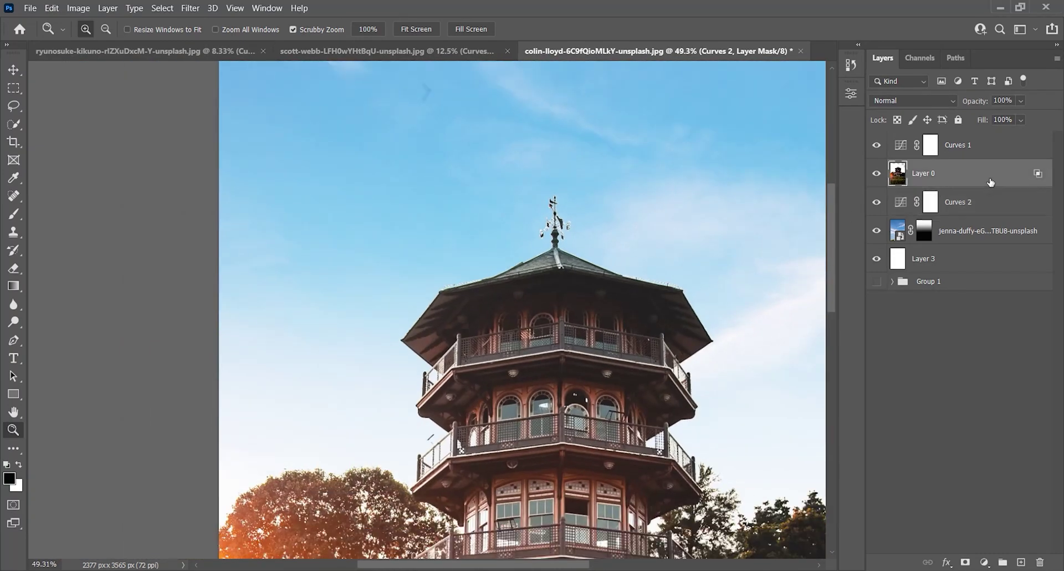
pyautogui.doubleClick(888, 209)
pyautogui.press('space')
pyautogui.moveTo(431, 296); pyautogui.dragTo(219, 221)
pyautogui.hotkey('ctrl', 'space')
pyautogui.click(319, 132)
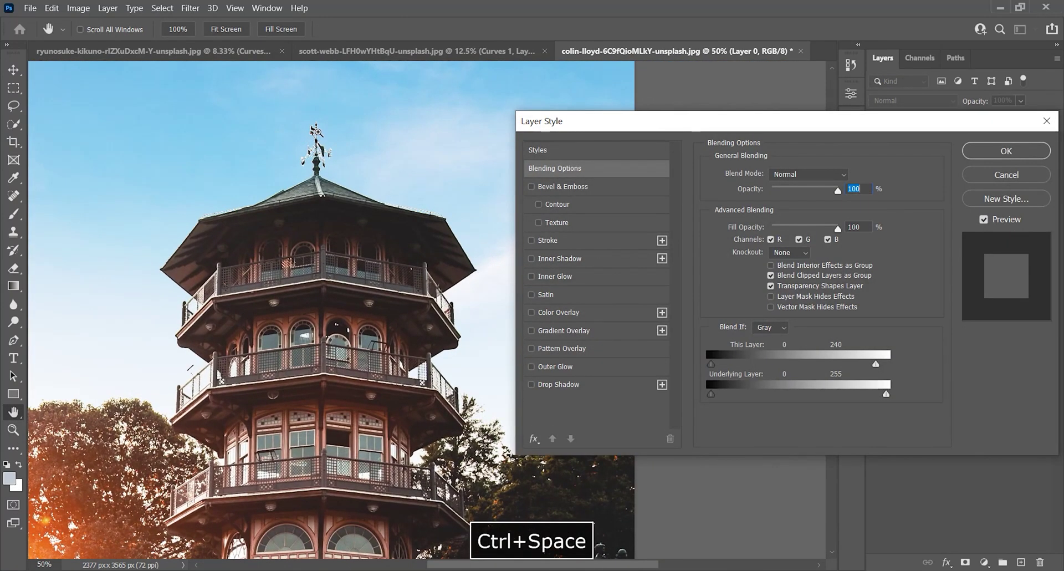
pyautogui.click(319, 132)
pyautogui.click(319, 132)
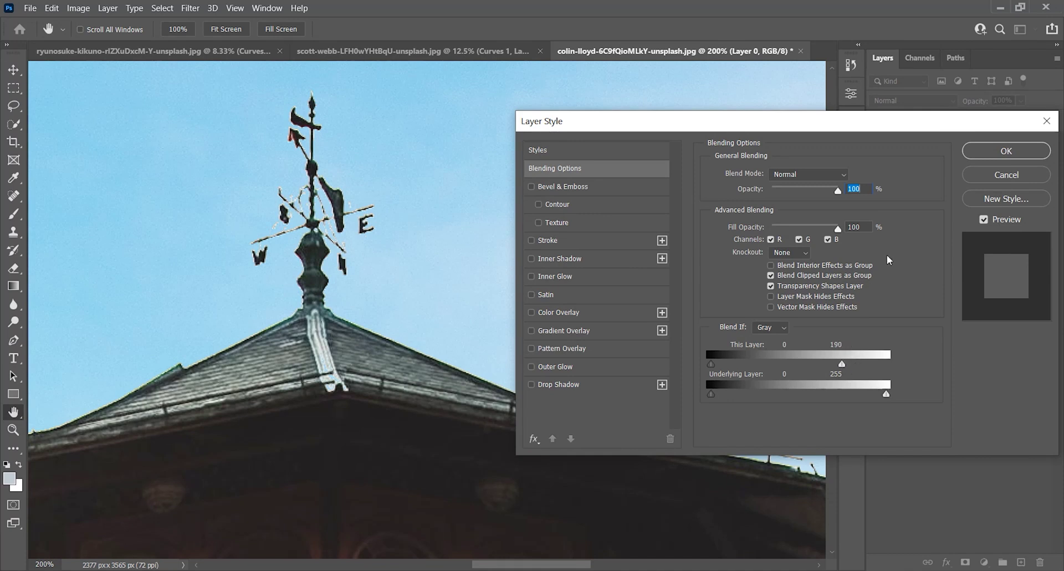
pyautogui.click(1005, 151)
# Examine the foliage gaps, balcony railings and windows up close, and compare them with the whole picture
pyautogui.press('z')
pyautogui.moveTo(584, 294); pyautogui.dragTo(482, 281)
pyautogui.press('space')
pyautogui.moveTo(375, 337); pyautogui.dragTo(403, 336)
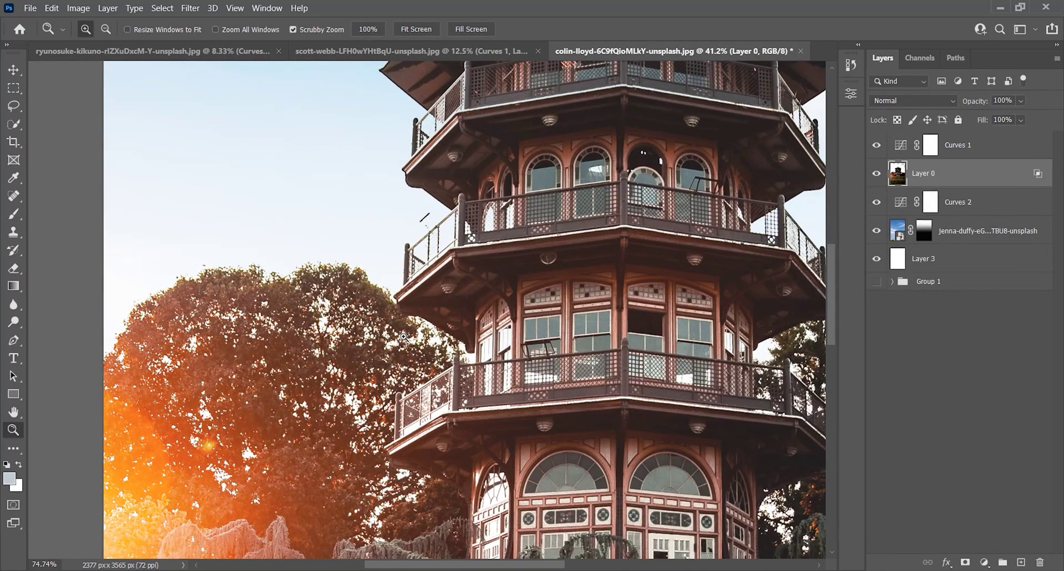
pyautogui.press('space')
pyautogui.moveTo(398, 389); pyautogui.dragTo(418, 362)
pyautogui.moveTo(296, 379); pyautogui.dragTo(322, 380)
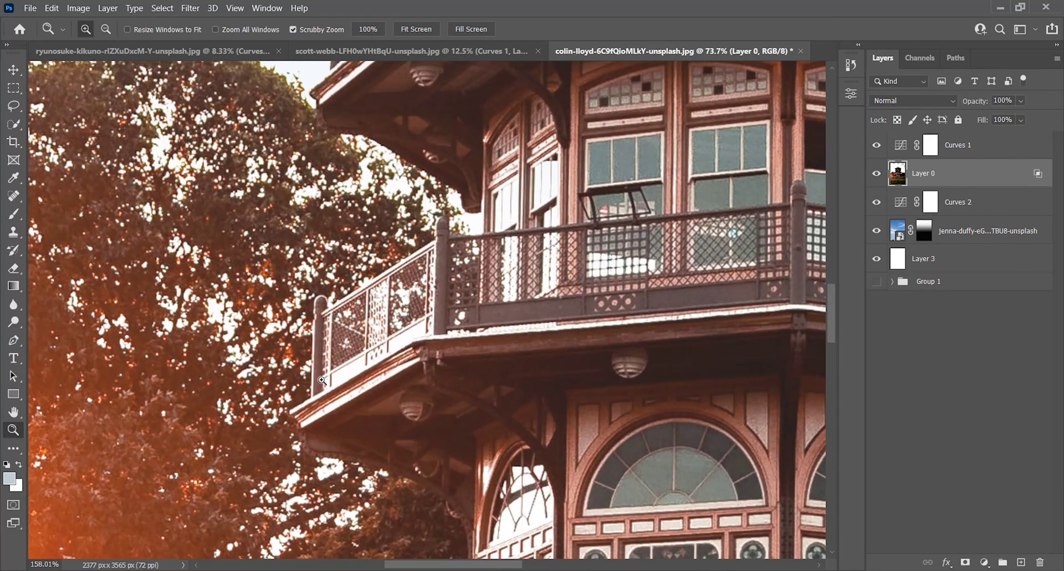
pyautogui.moveTo(322, 380); pyautogui.dragTo(242, 390)
pyautogui.press('space')
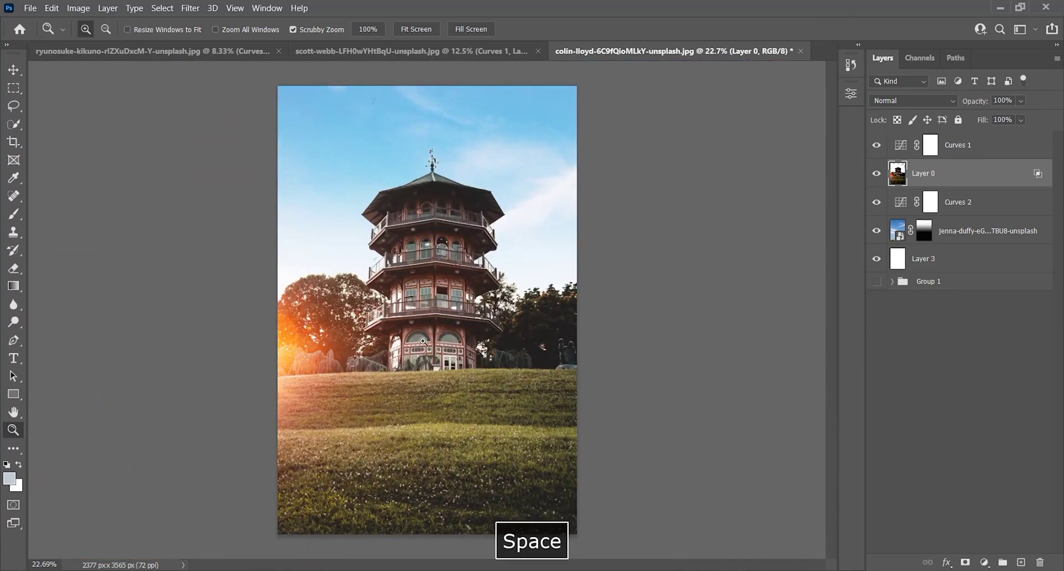